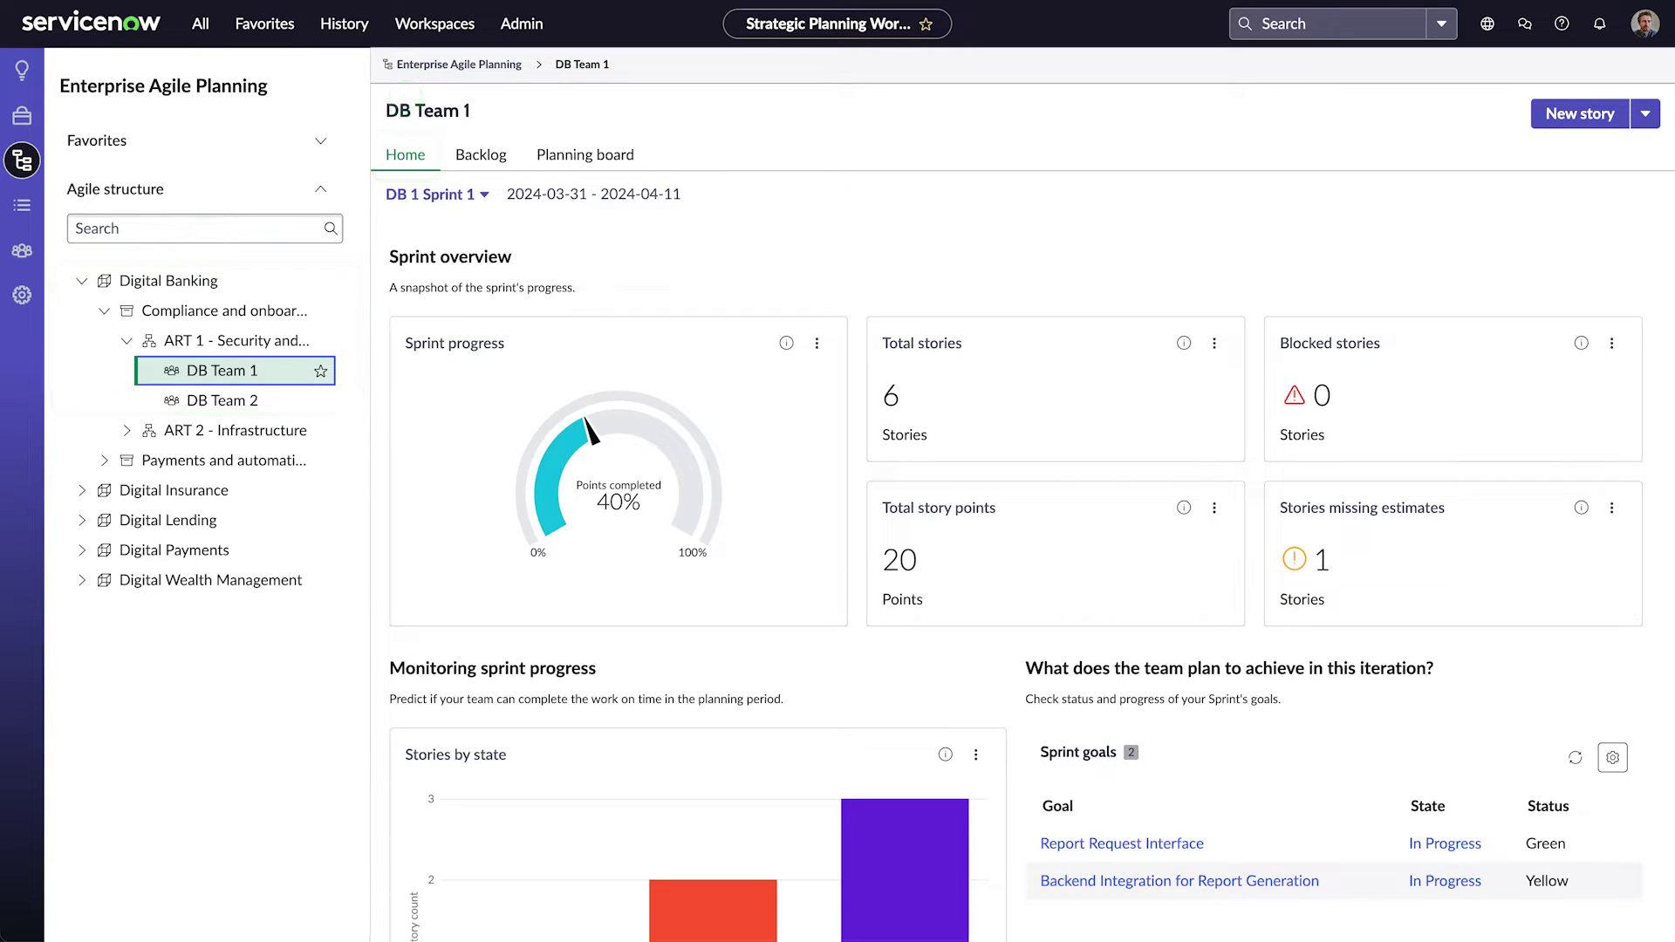
- Scroll through the dashboards and open the ART 1 - Security and Credit home dashboard
scroll(1021, 495, down, 3)
scroll(1022, 495, down, 4)
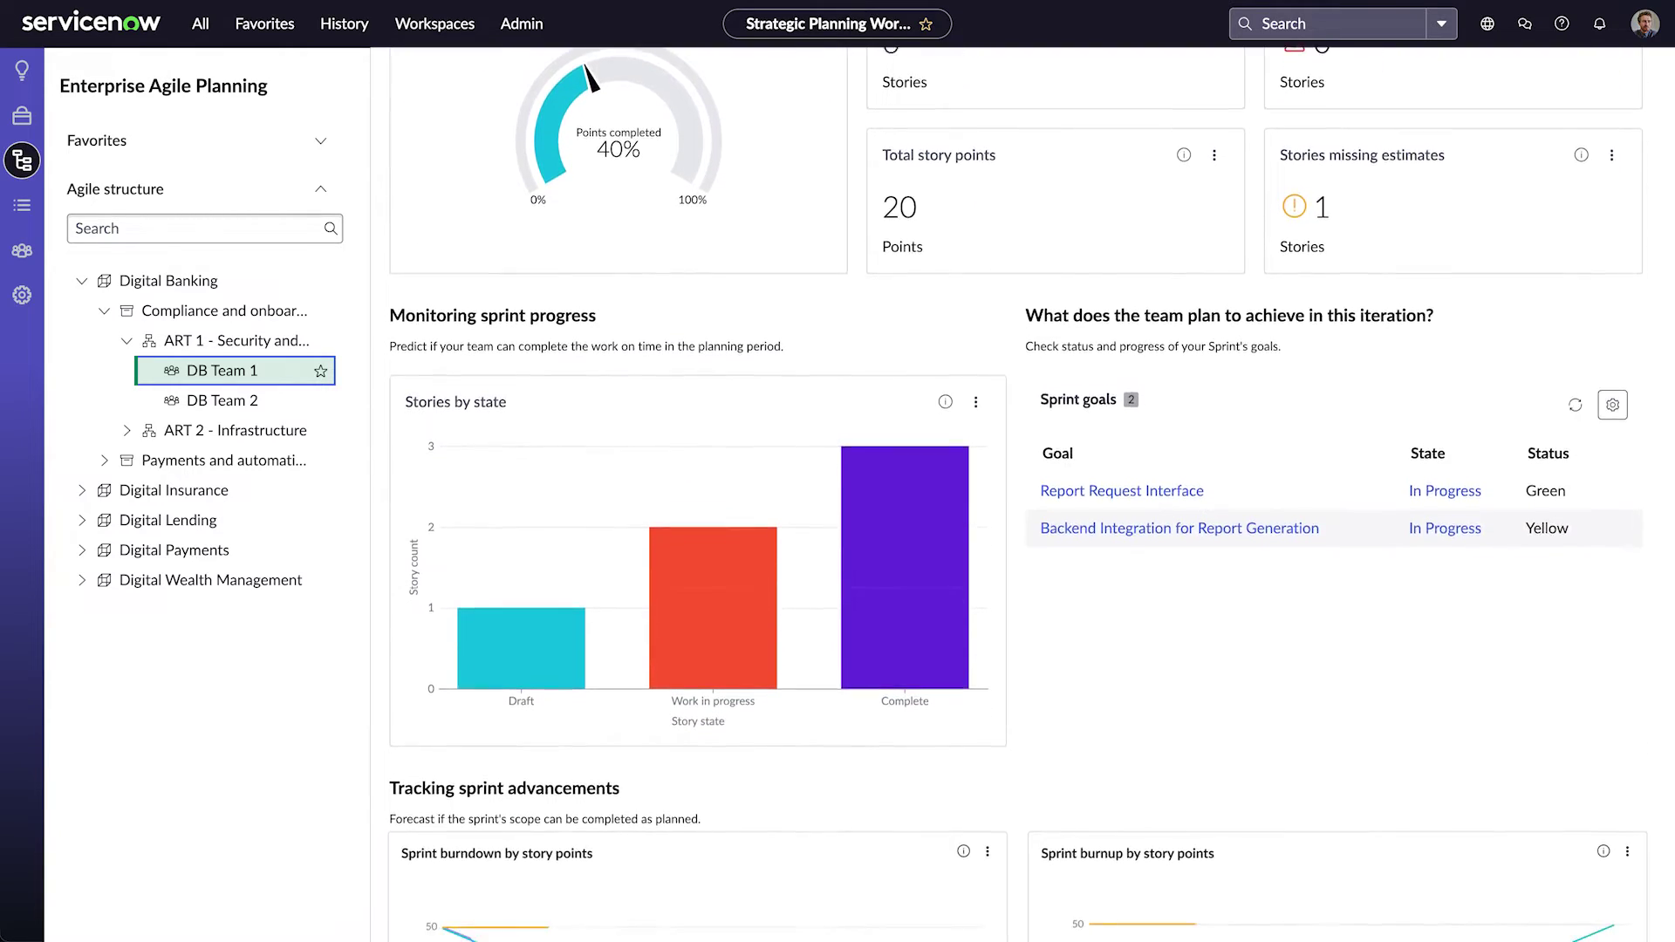
scroll(1021, 495, down, 5)
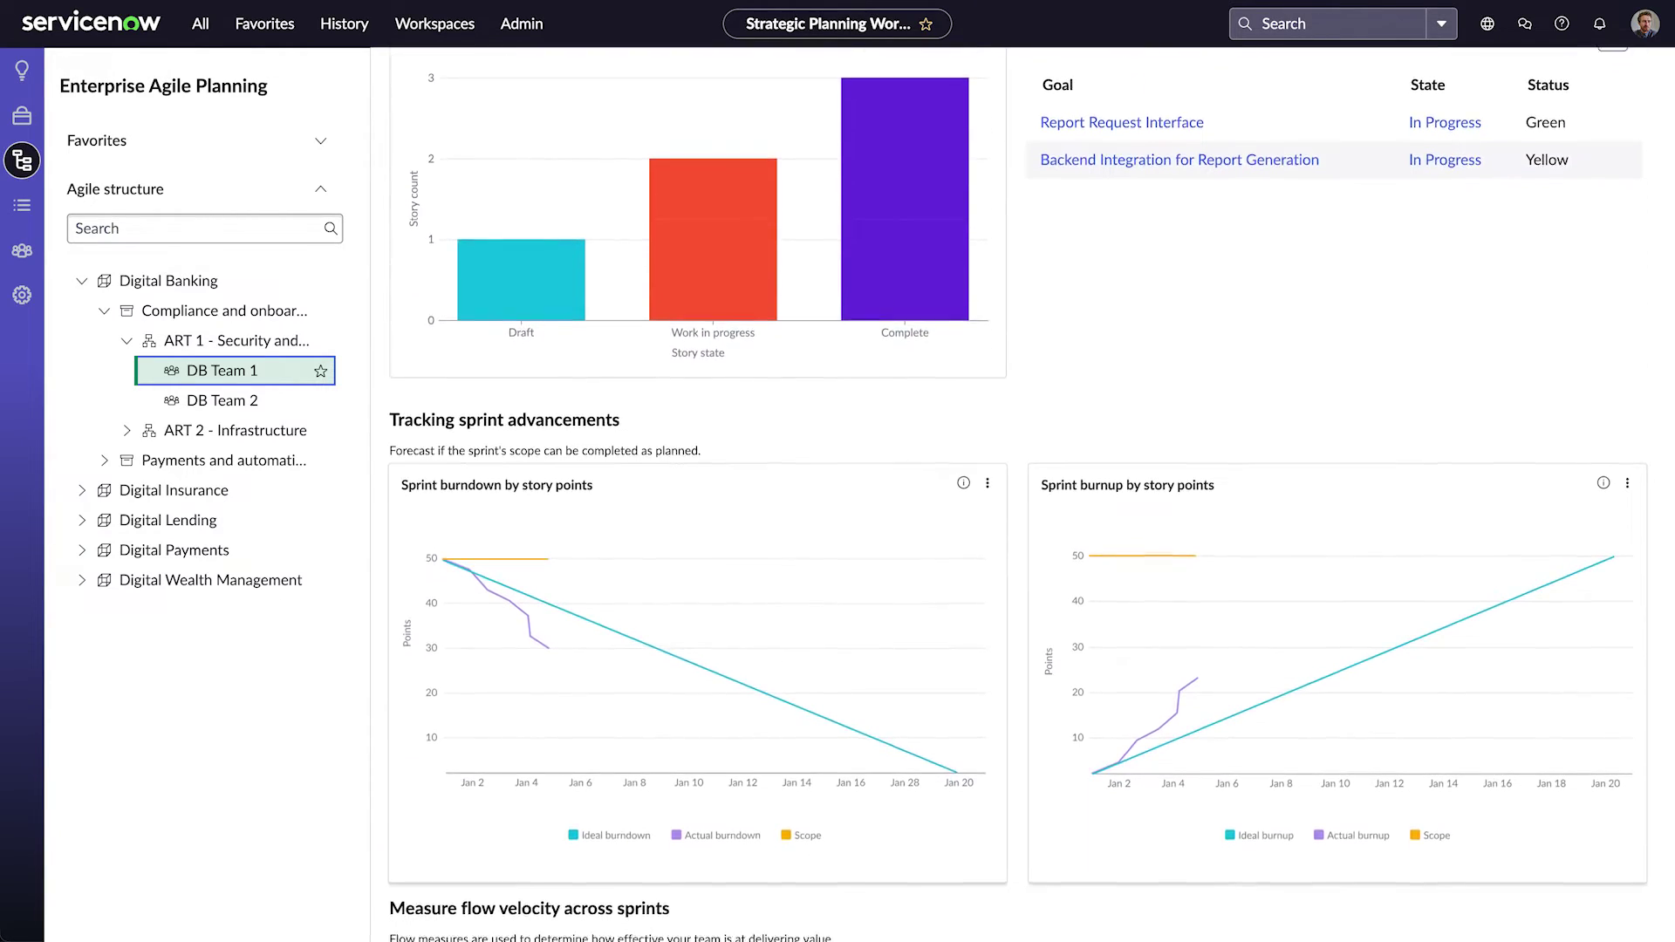
scroll(695, 342, down, 2)
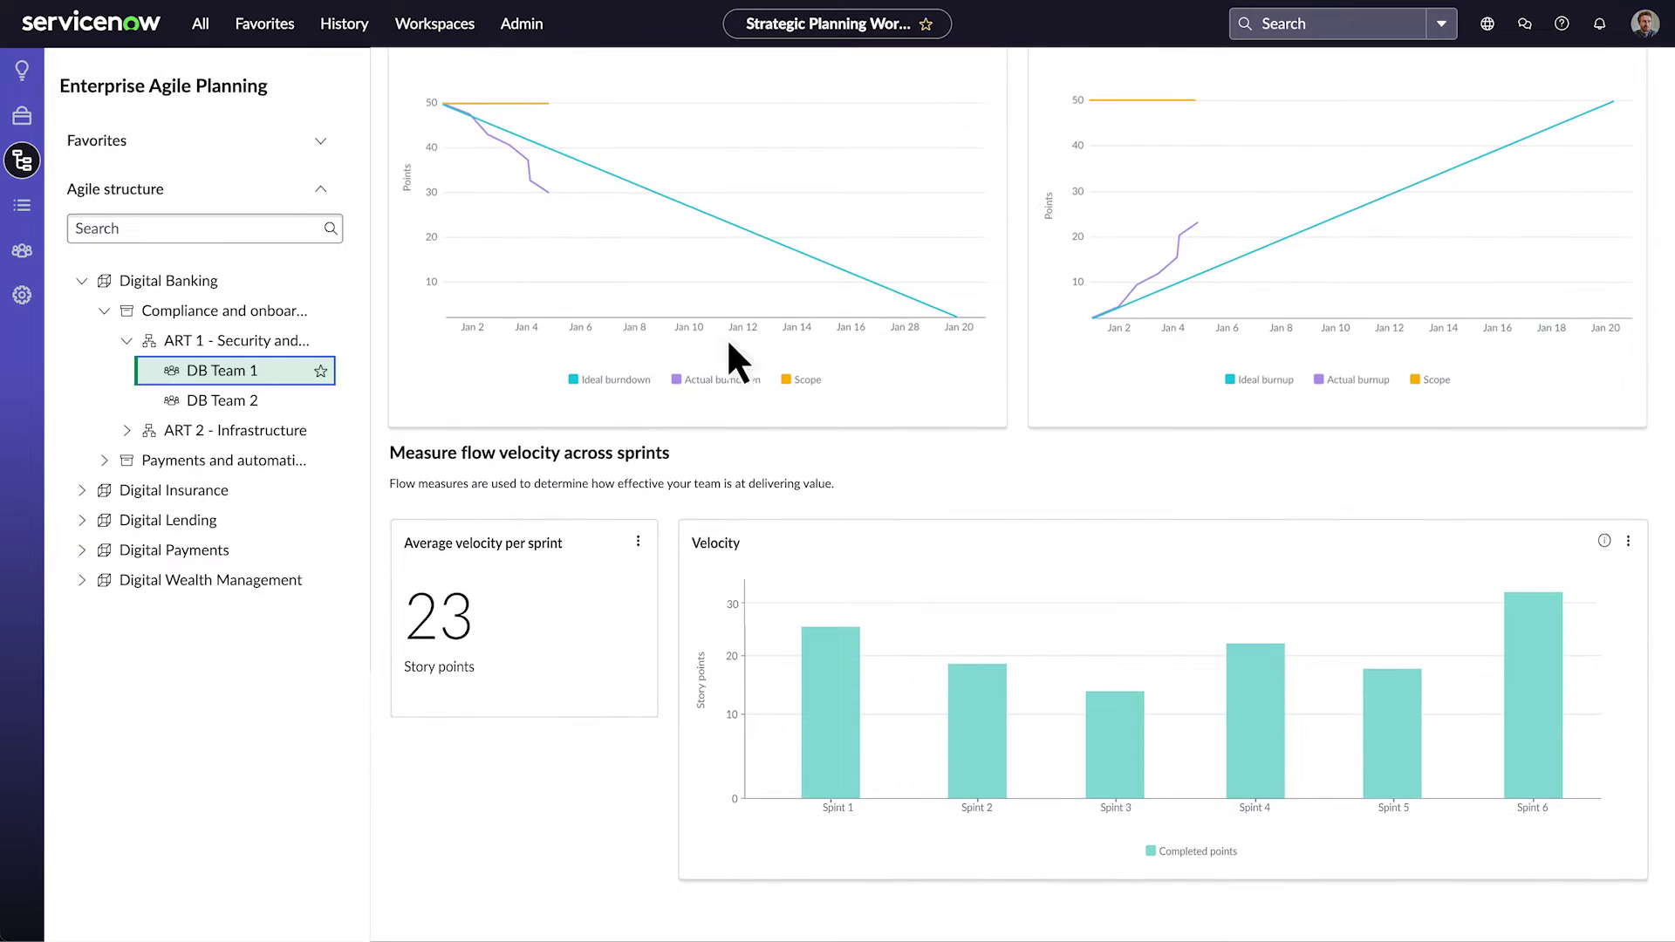
click(217, 342)
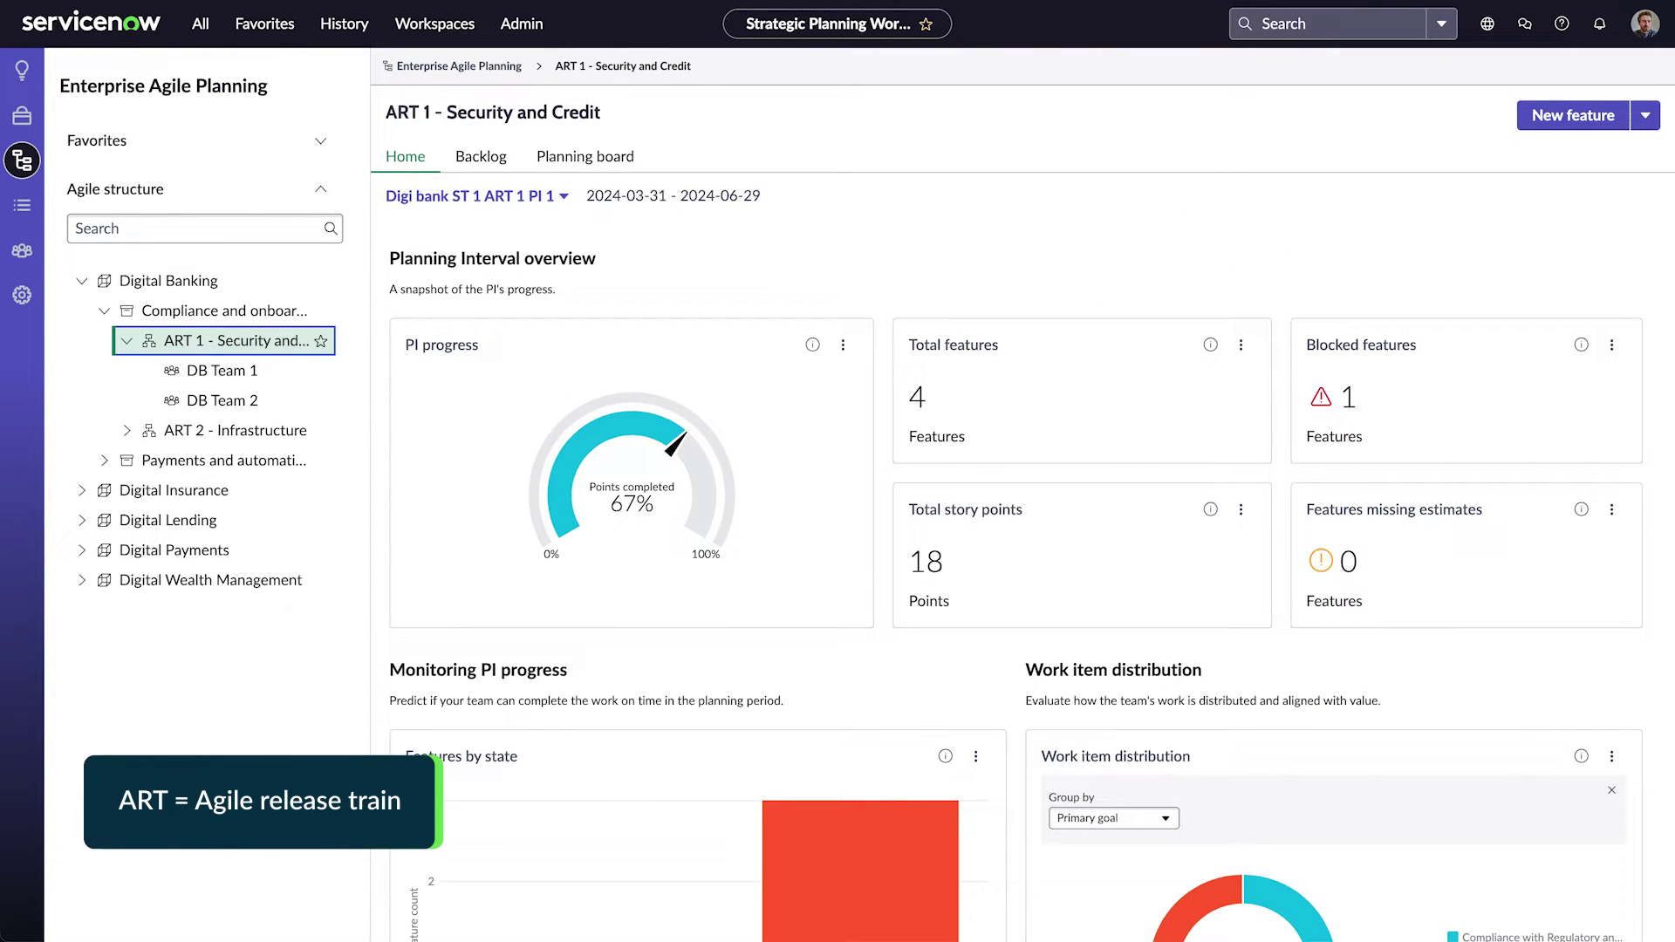
- Move on to the Compliance and onboarding tech and Digital Banking home pages
scroll(1022, 493, down, 5)
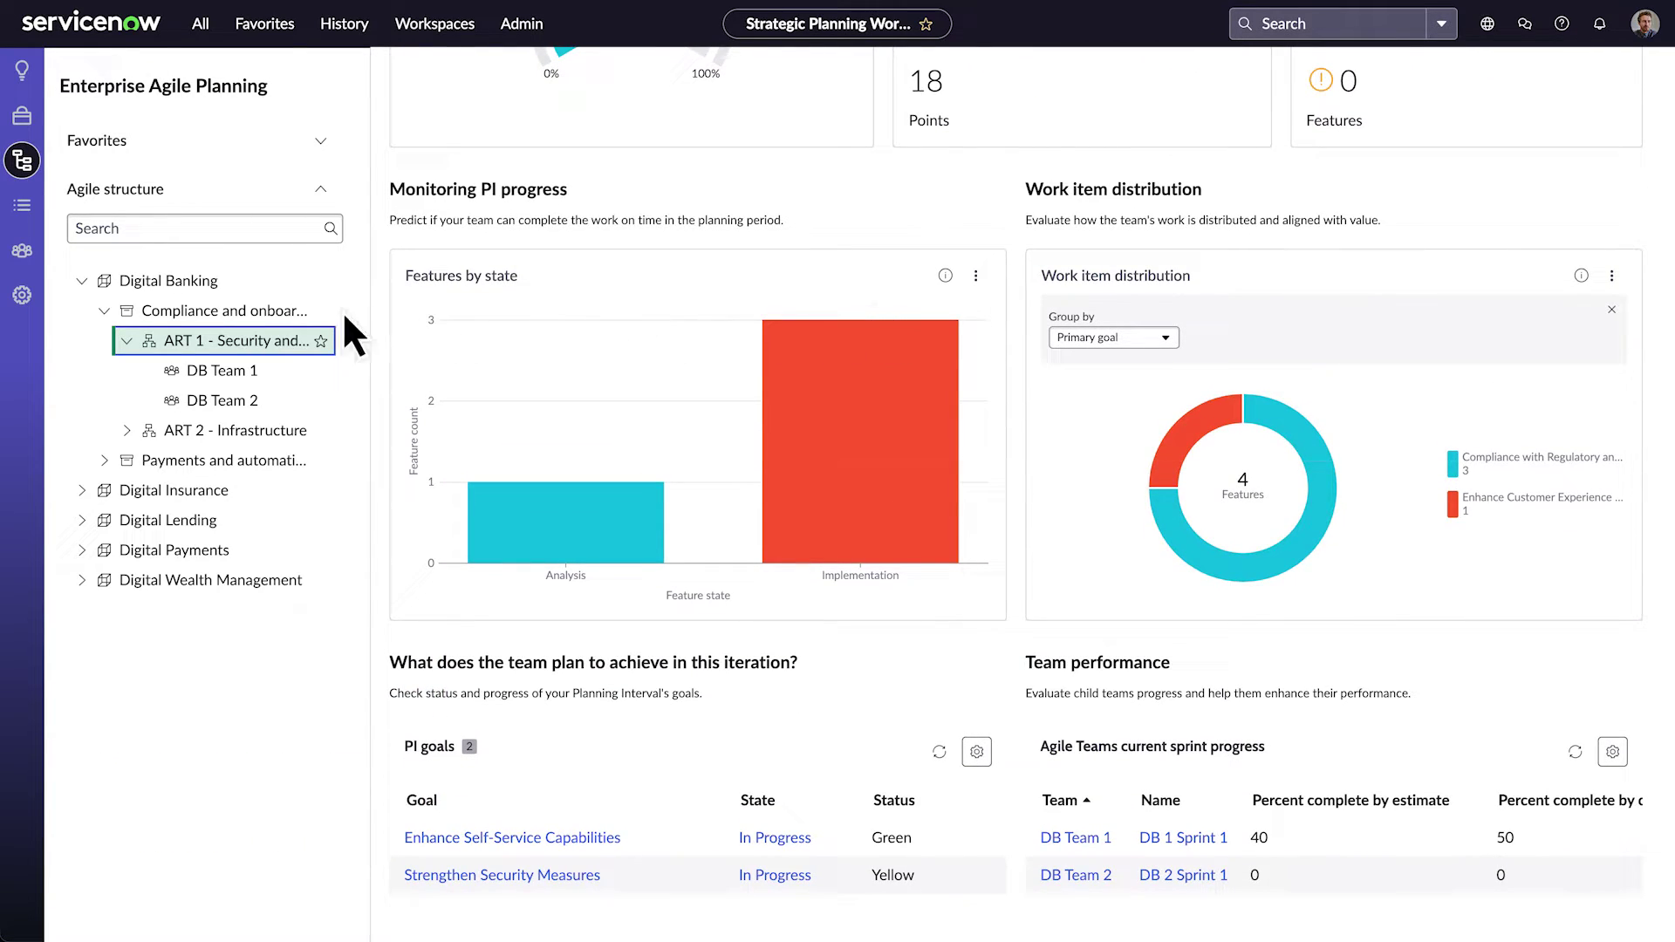
click(217, 311)
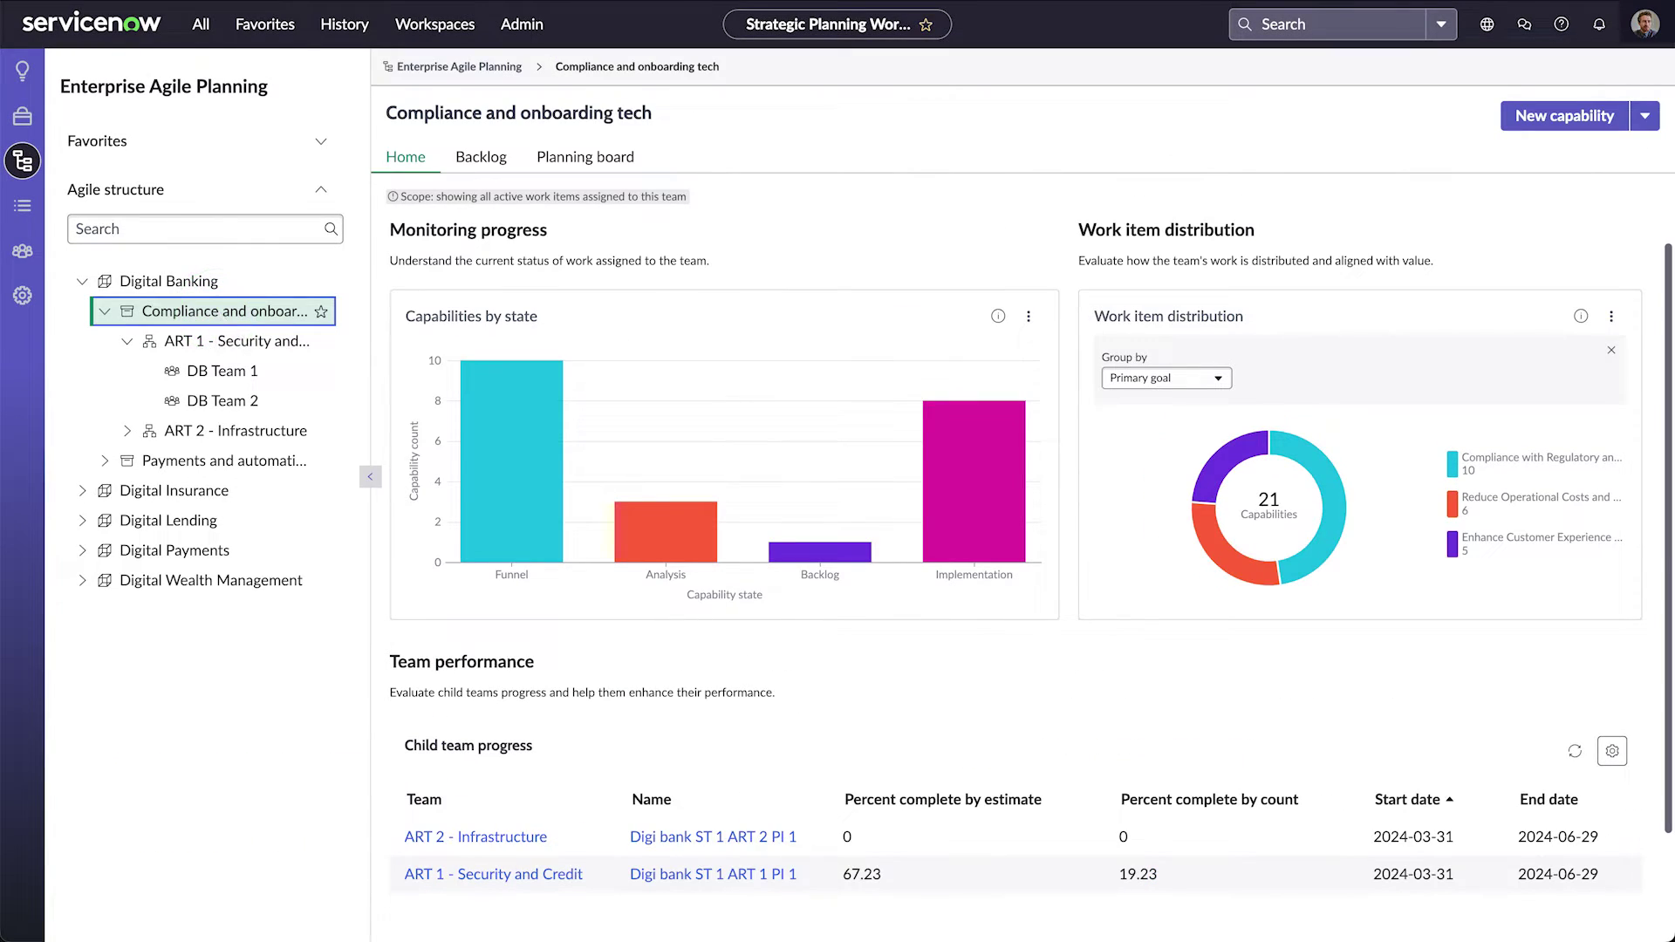
click(157, 279)
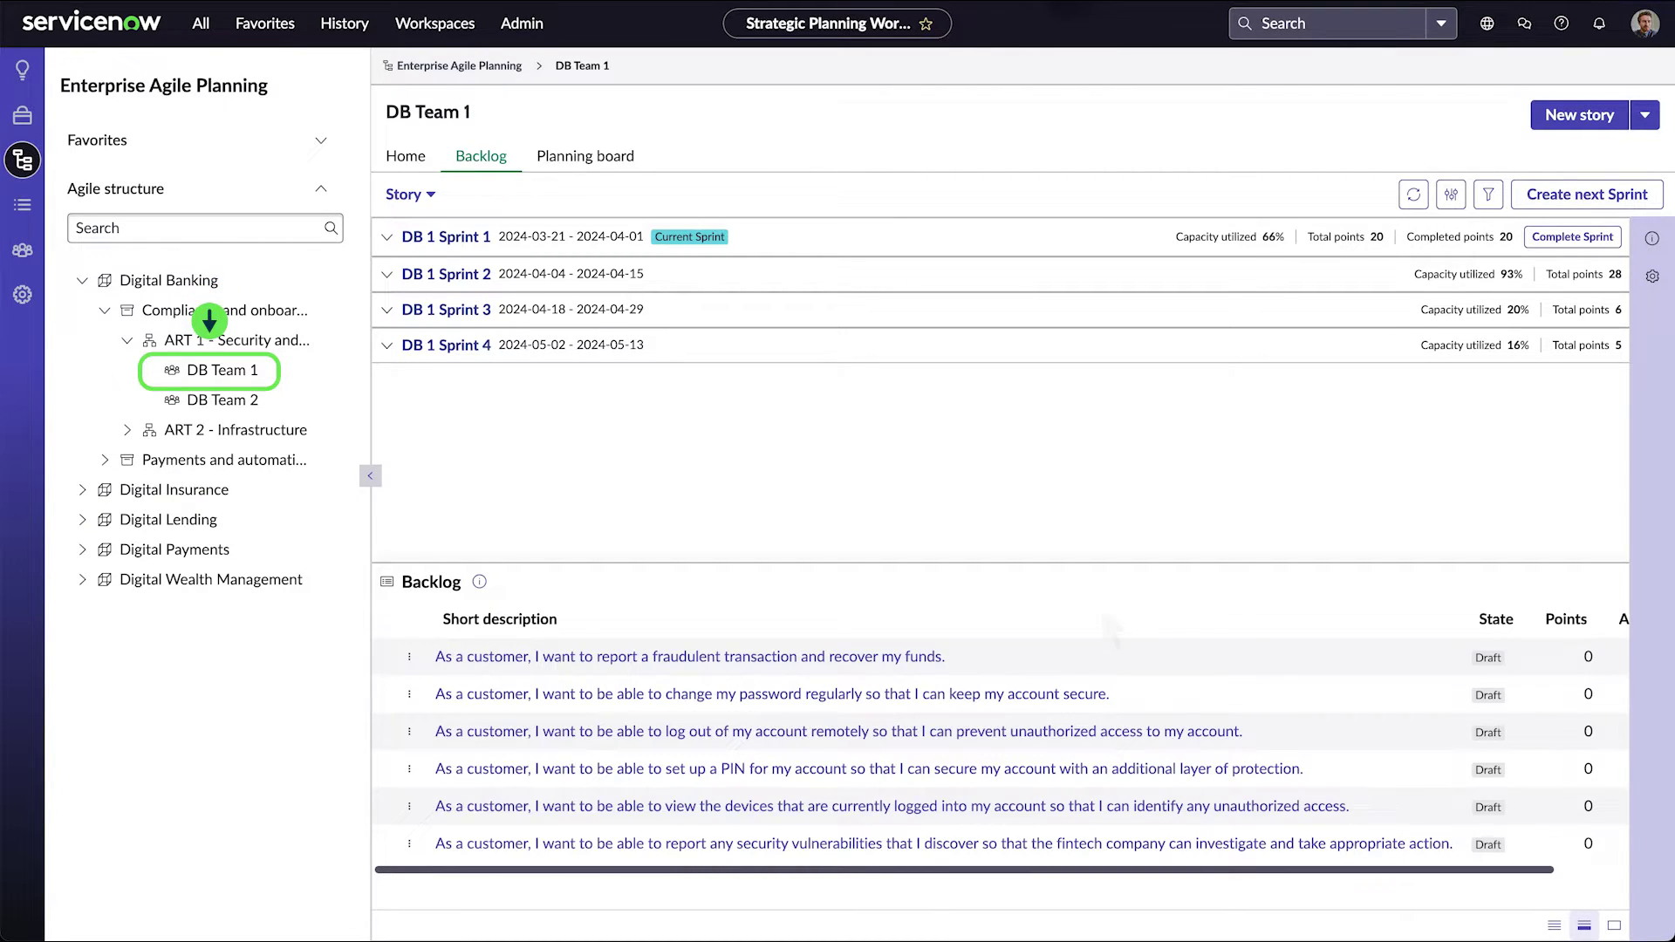
- Expand DB 1 Sprint 1 and view the details of its create-and-edit-reports story
click(435, 239)
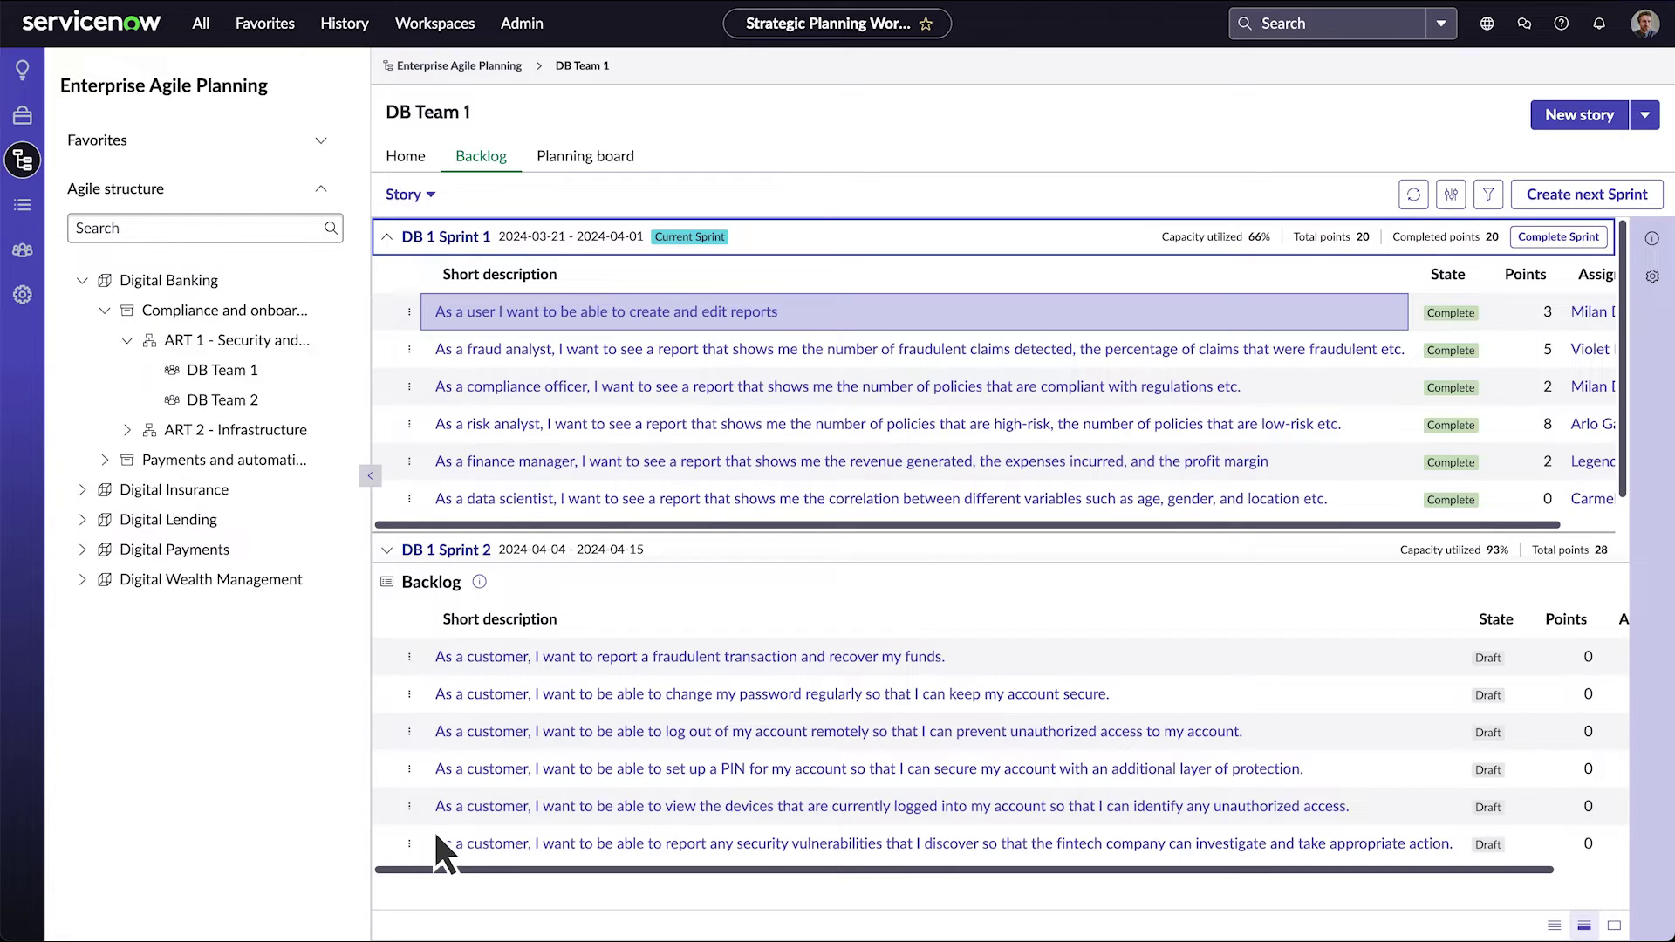
click(606, 314)
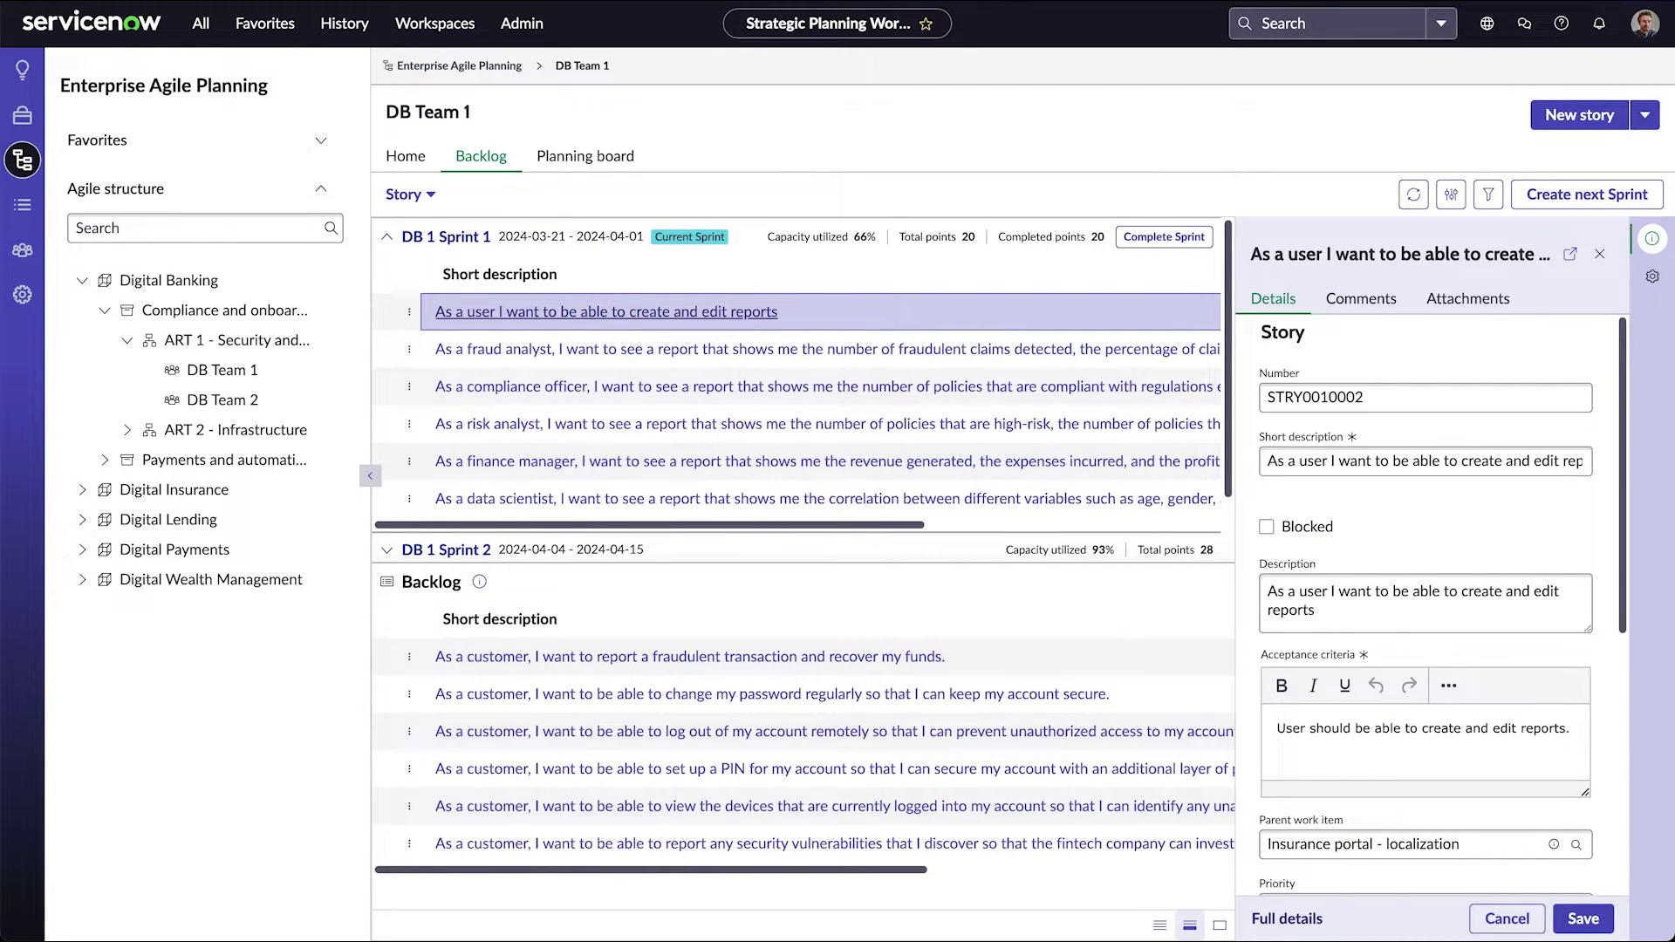
- Check the ART 1 backlog's Group by options, then browse the Compliance and Digital Banking backlogs
click(213, 338)
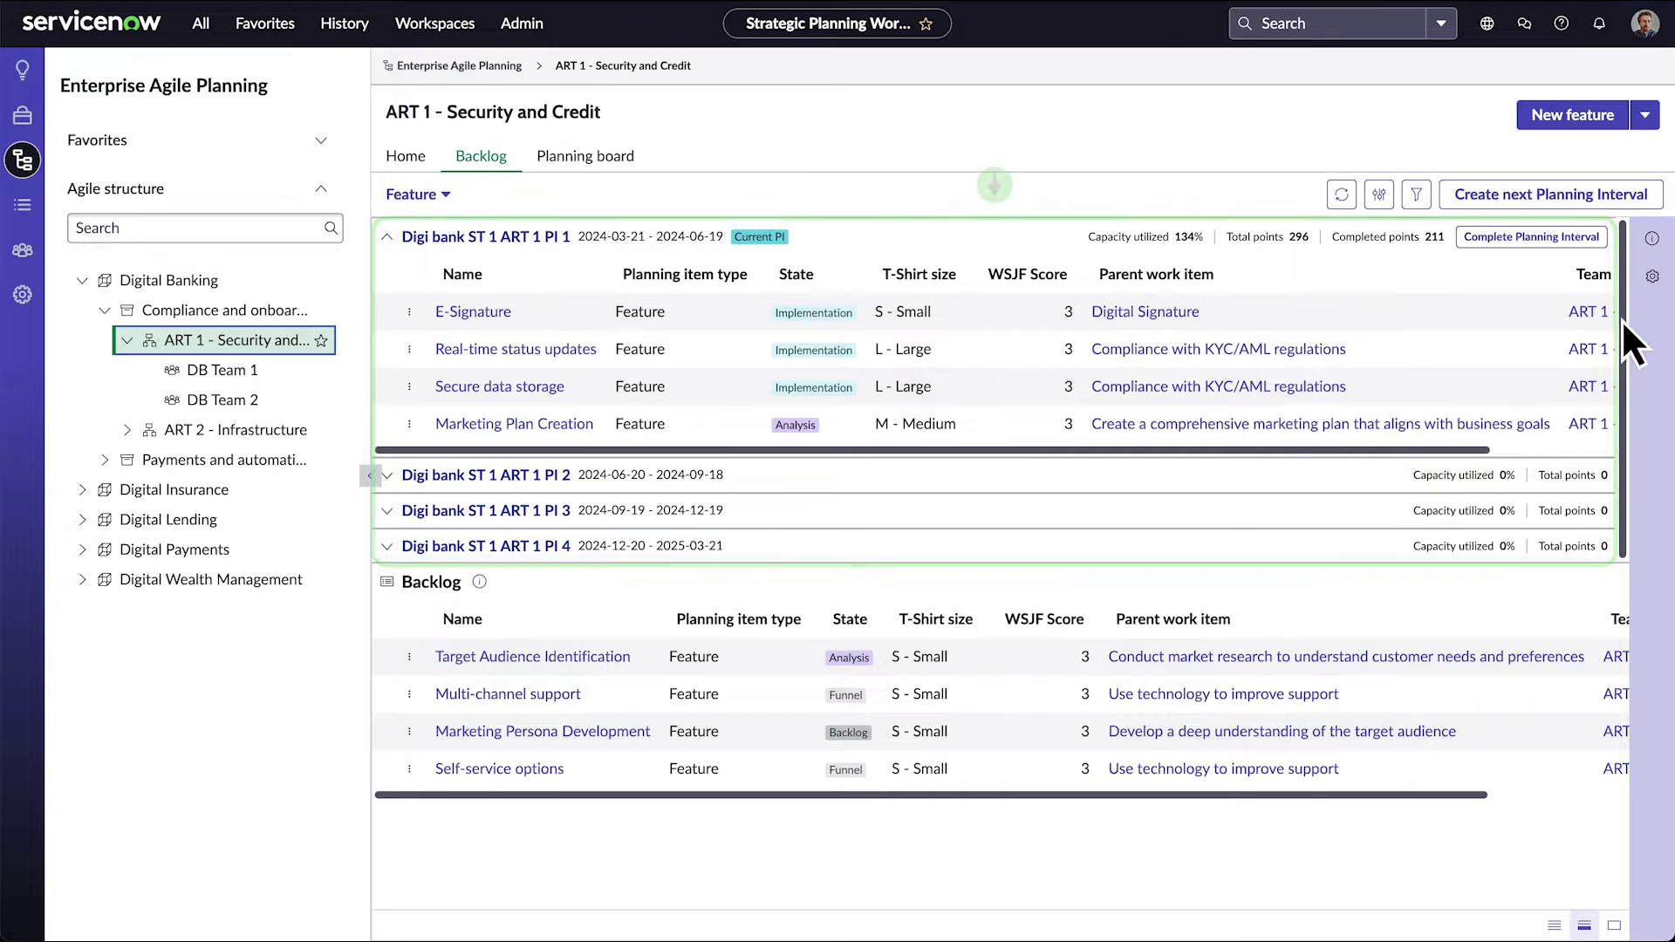
click(1652, 276)
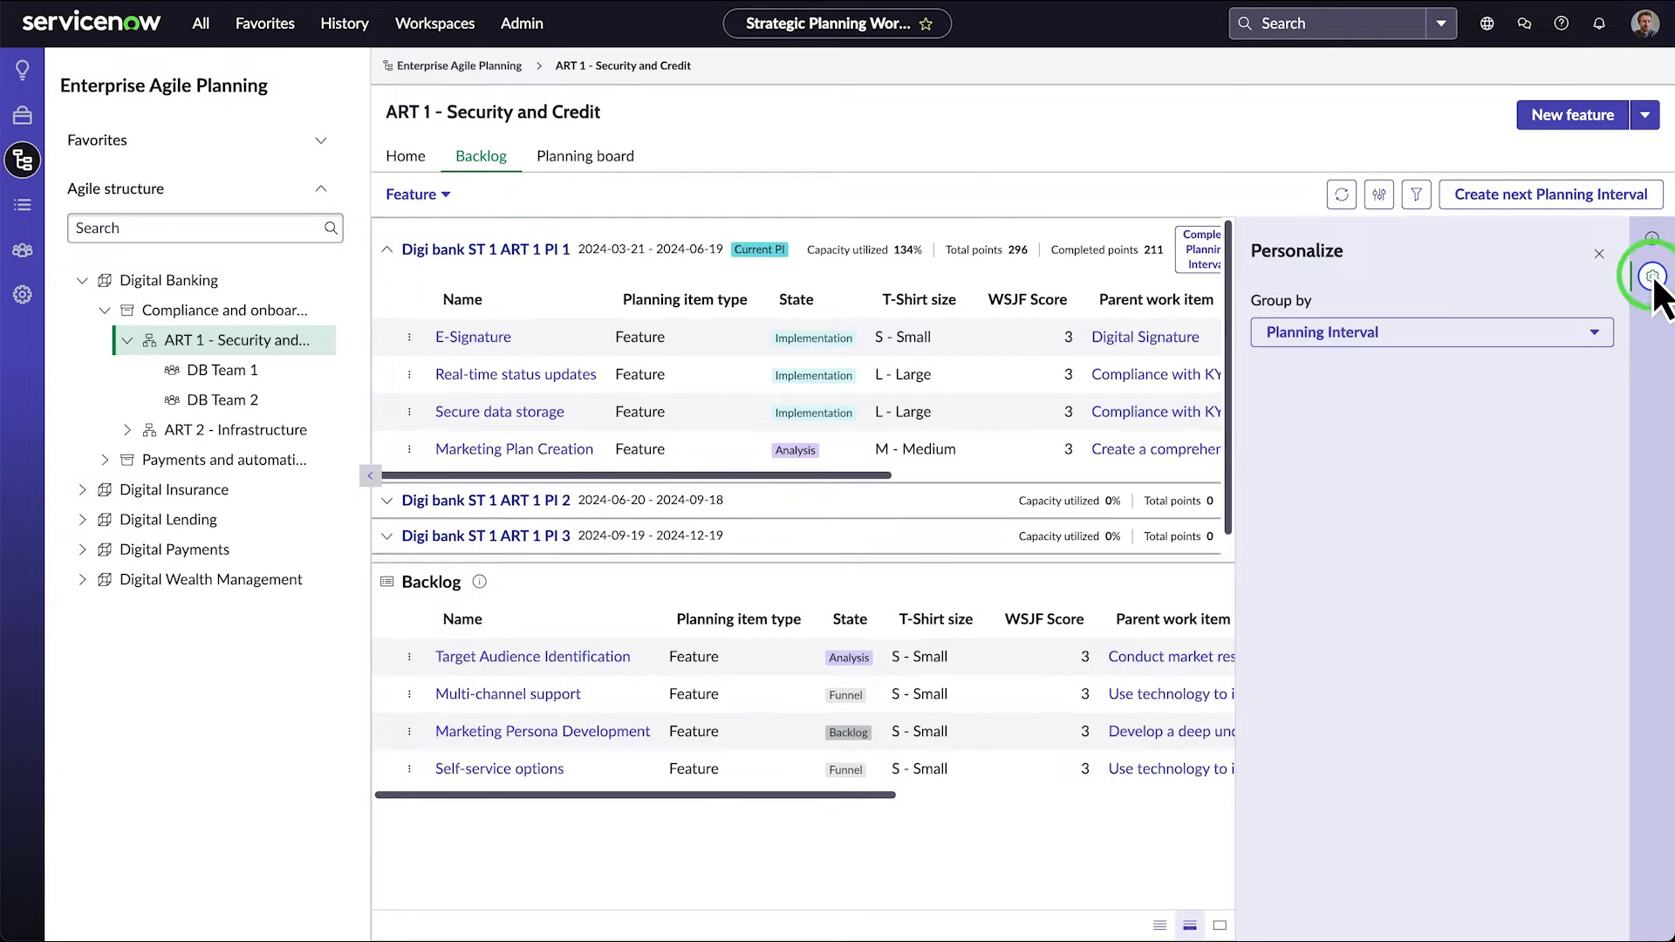
click(1461, 332)
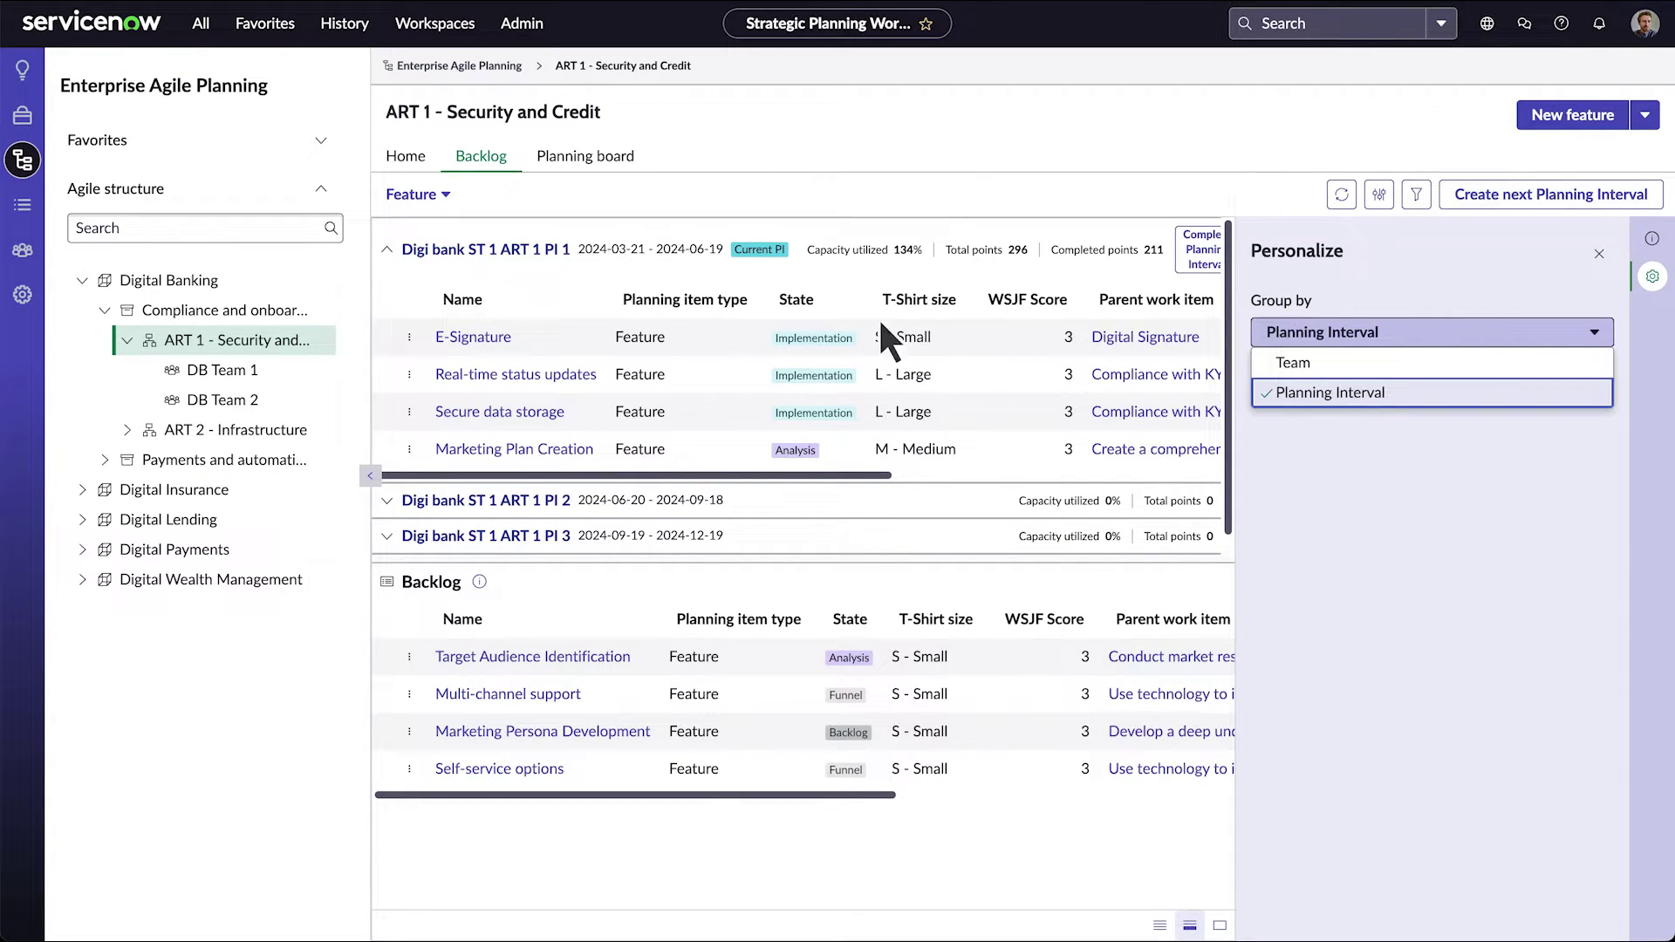
click(216, 309)
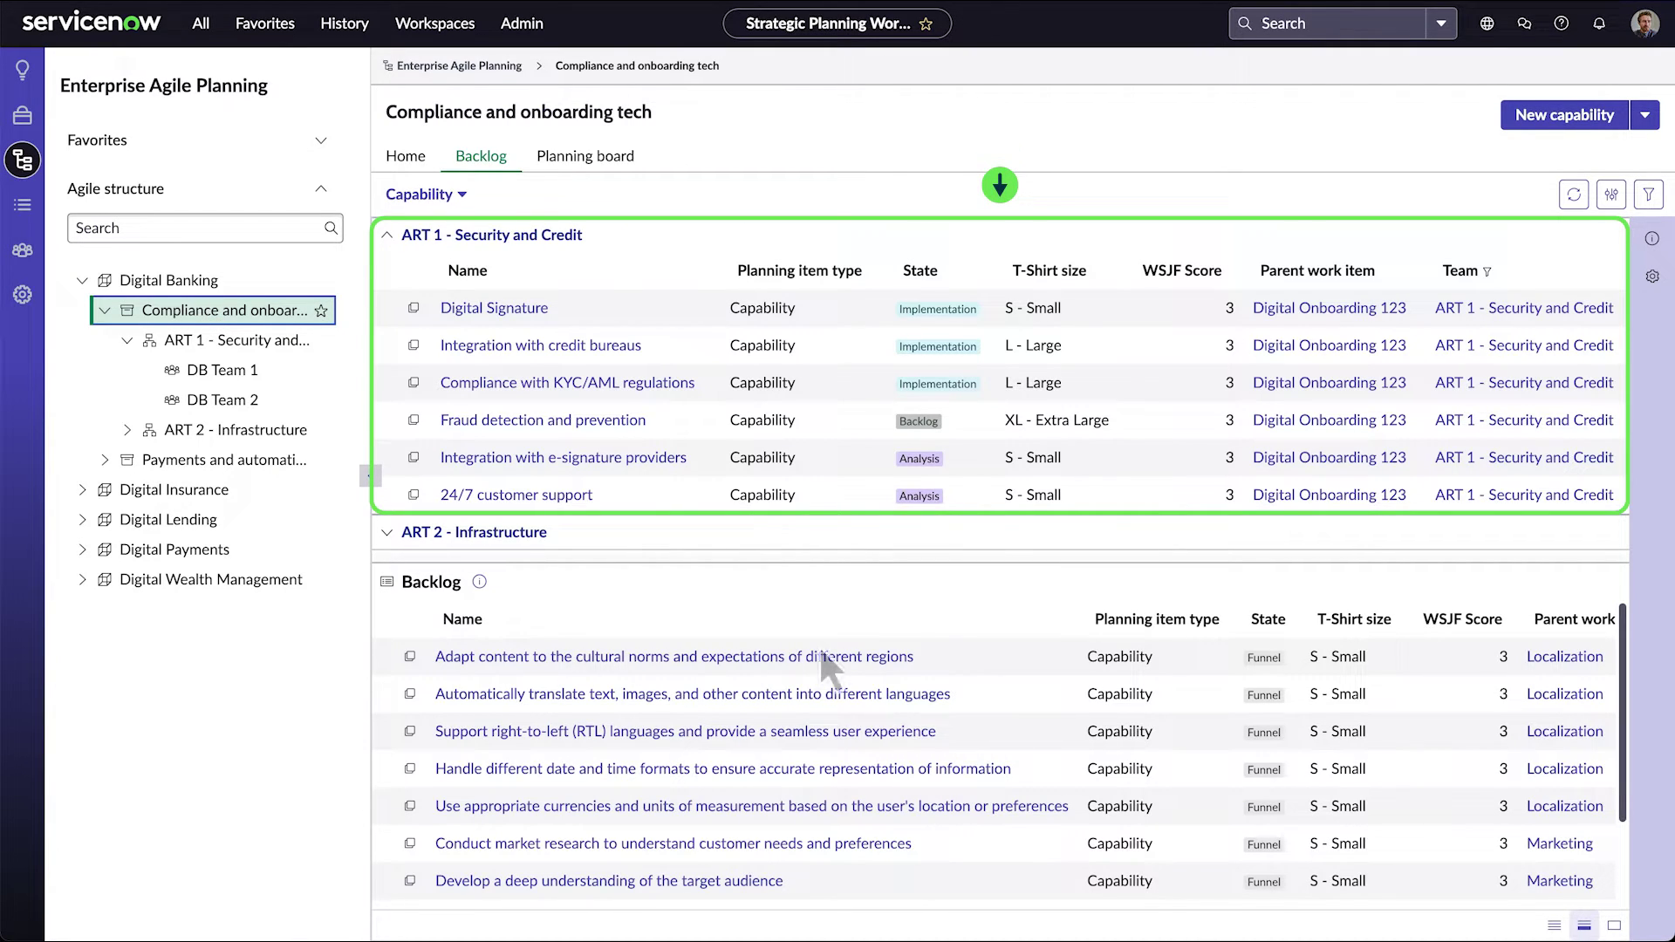
click(152, 274)
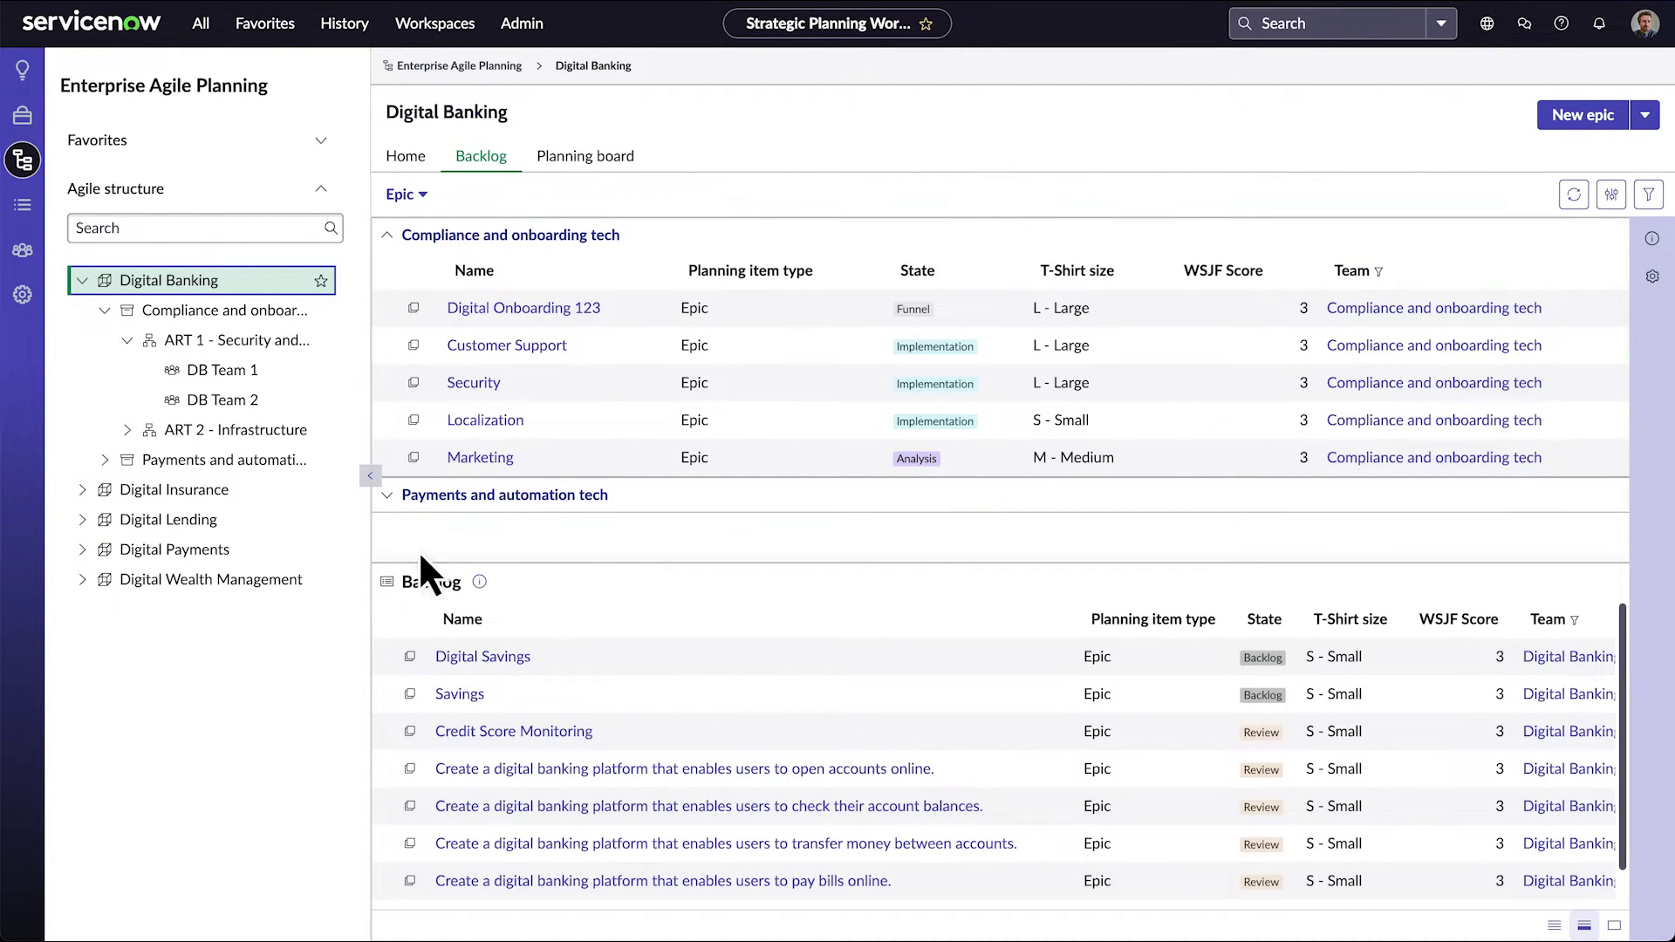
- Open DB Team 1's story backlog and look at the other new work item types
click(218, 368)
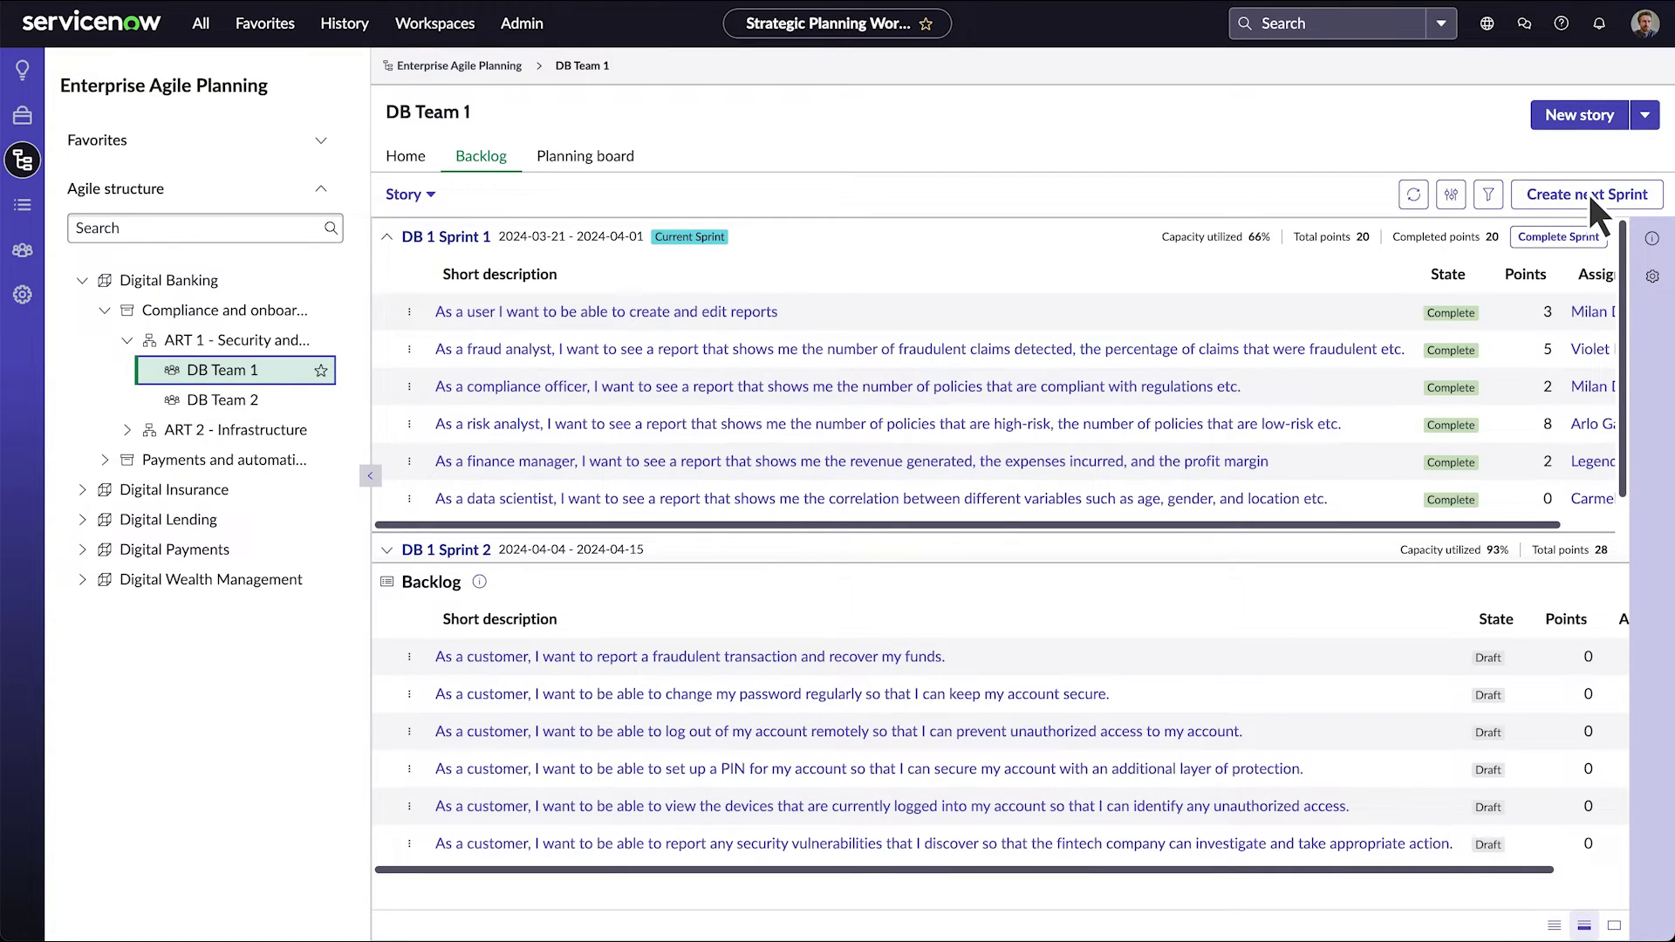
click(1588, 111)
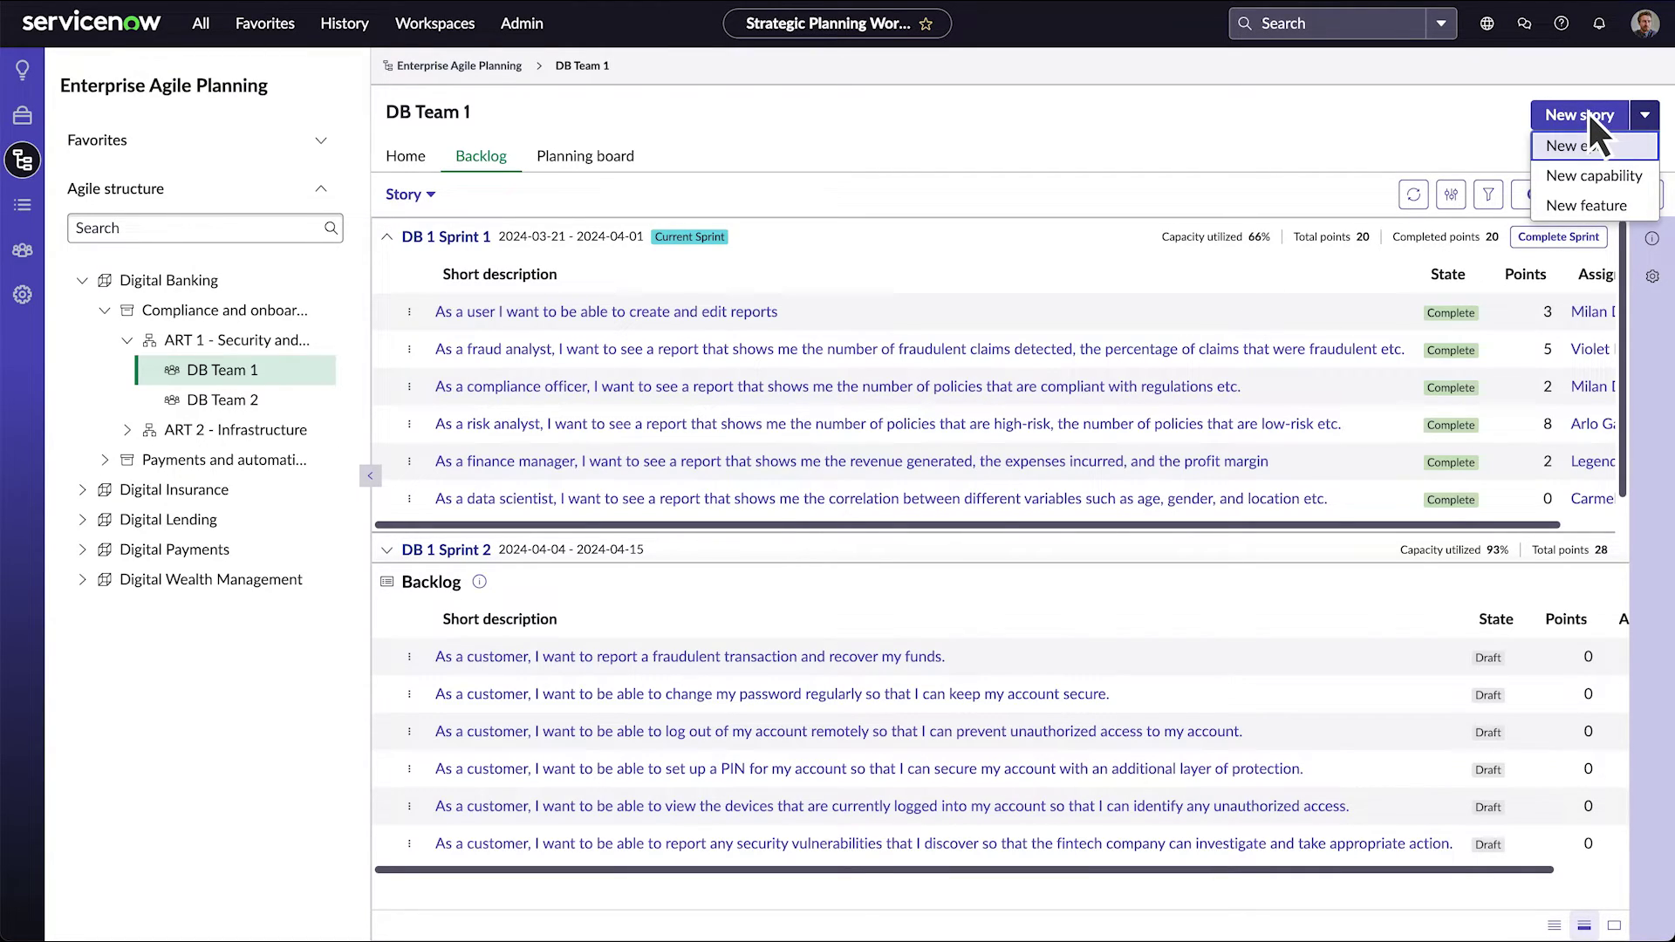
click(1587, 112)
- Look at the column settings, filter conditions and story action menus without changing anything
click(1450, 194)
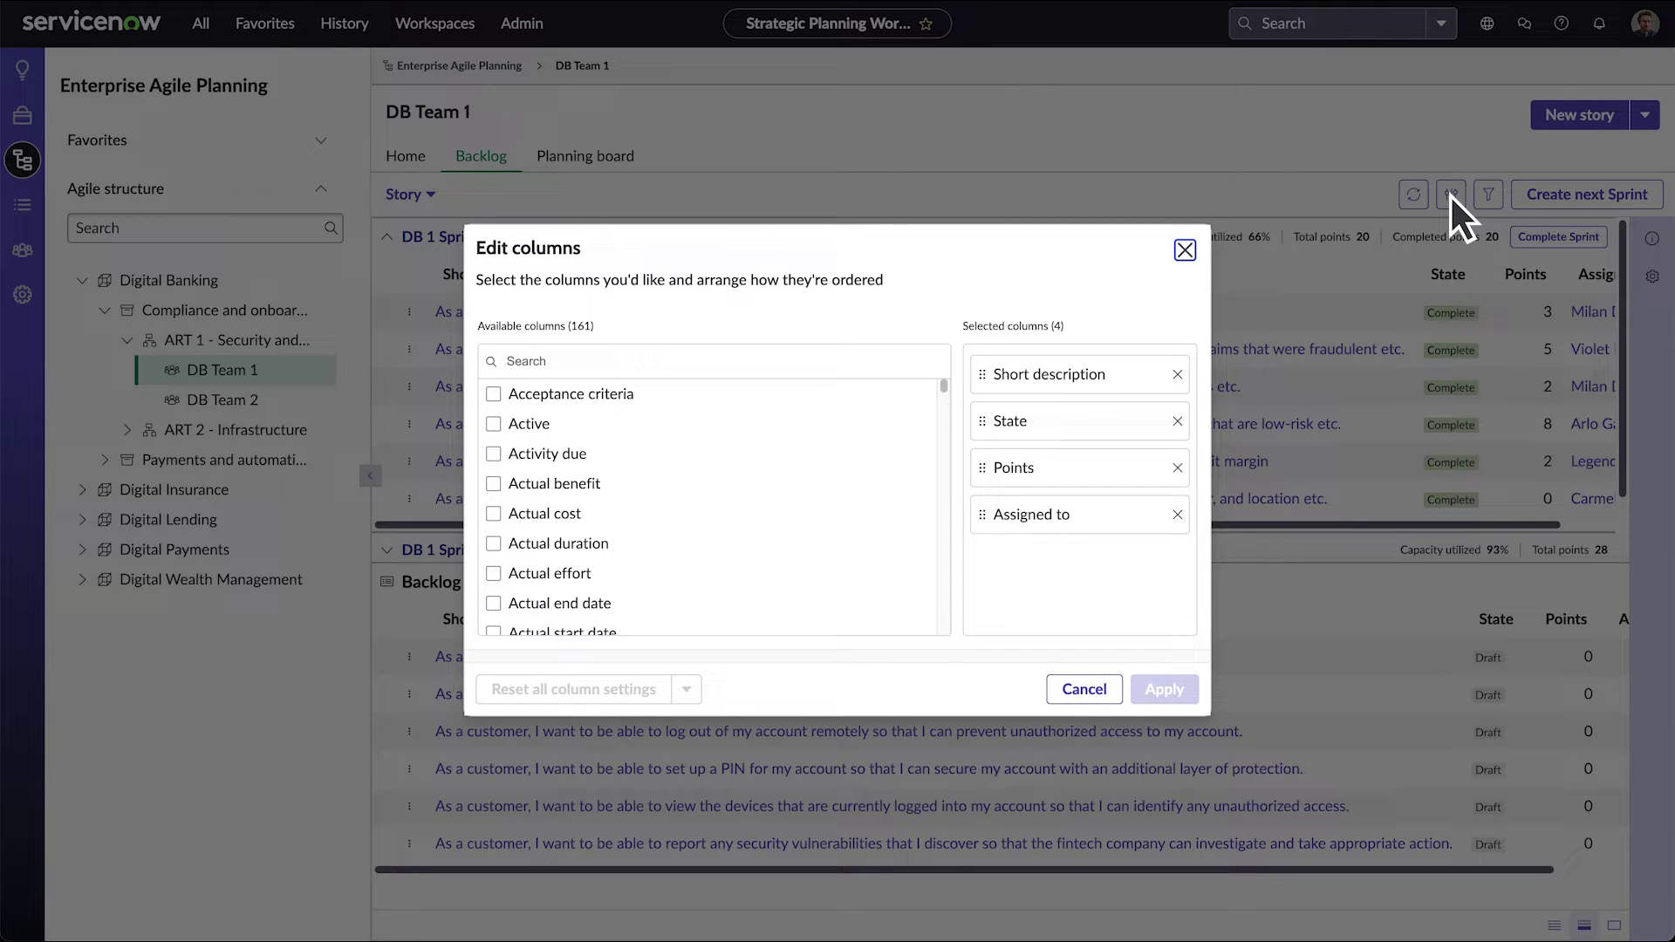
click(1450, 194)
click(1488, 194)
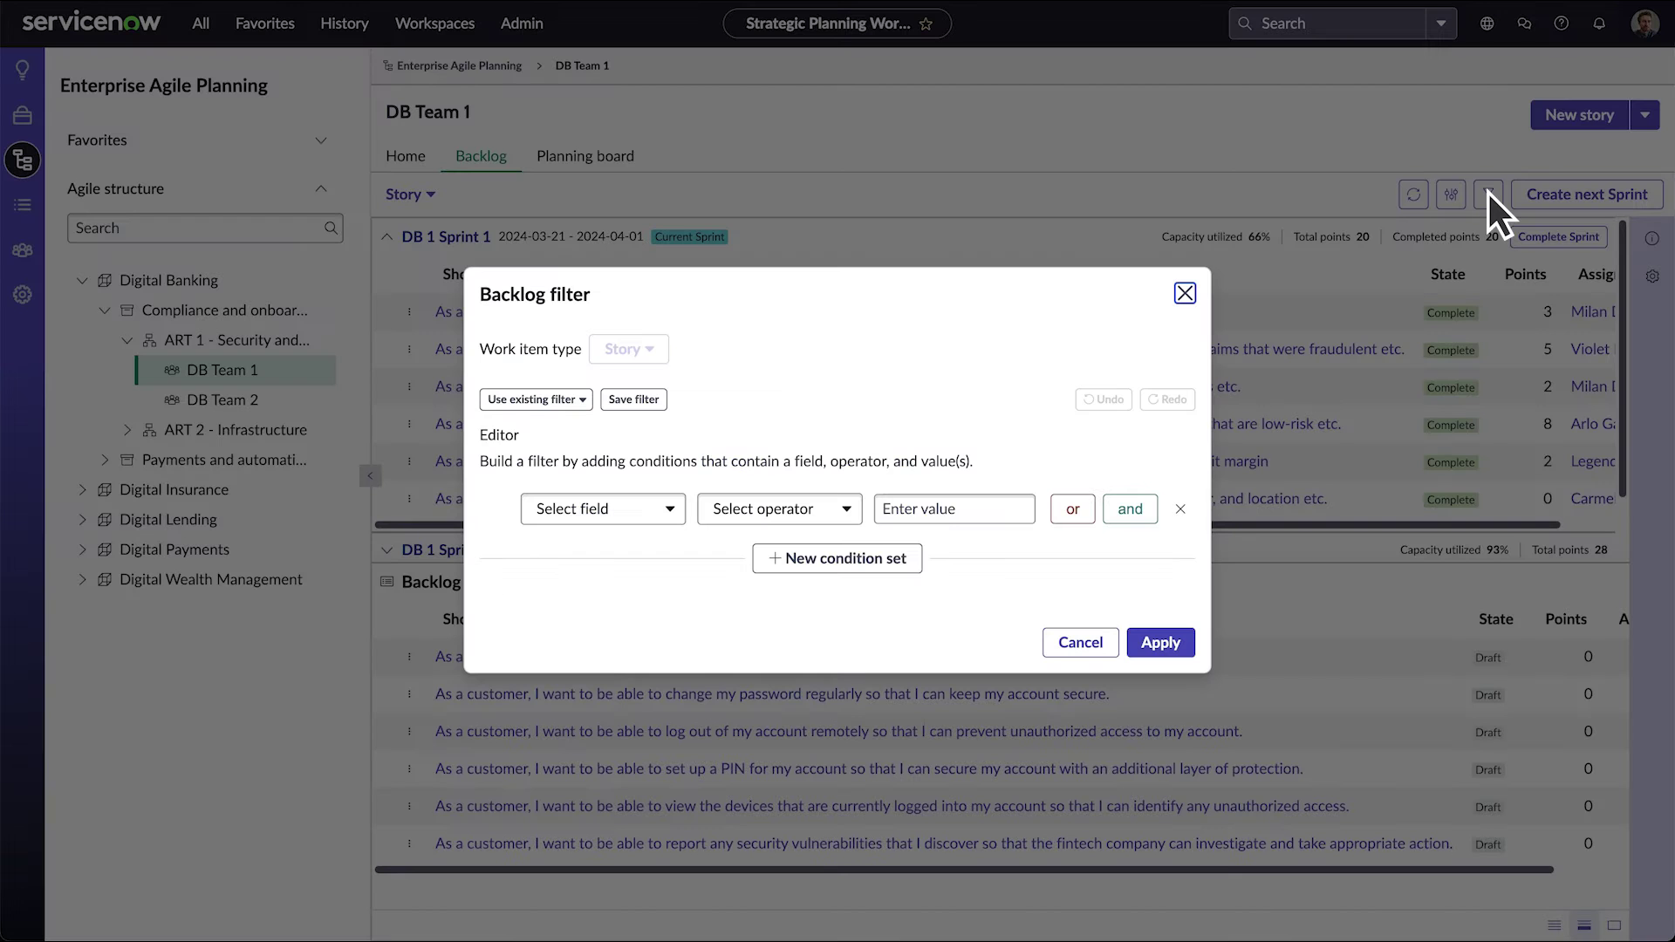
click(1185, 293)
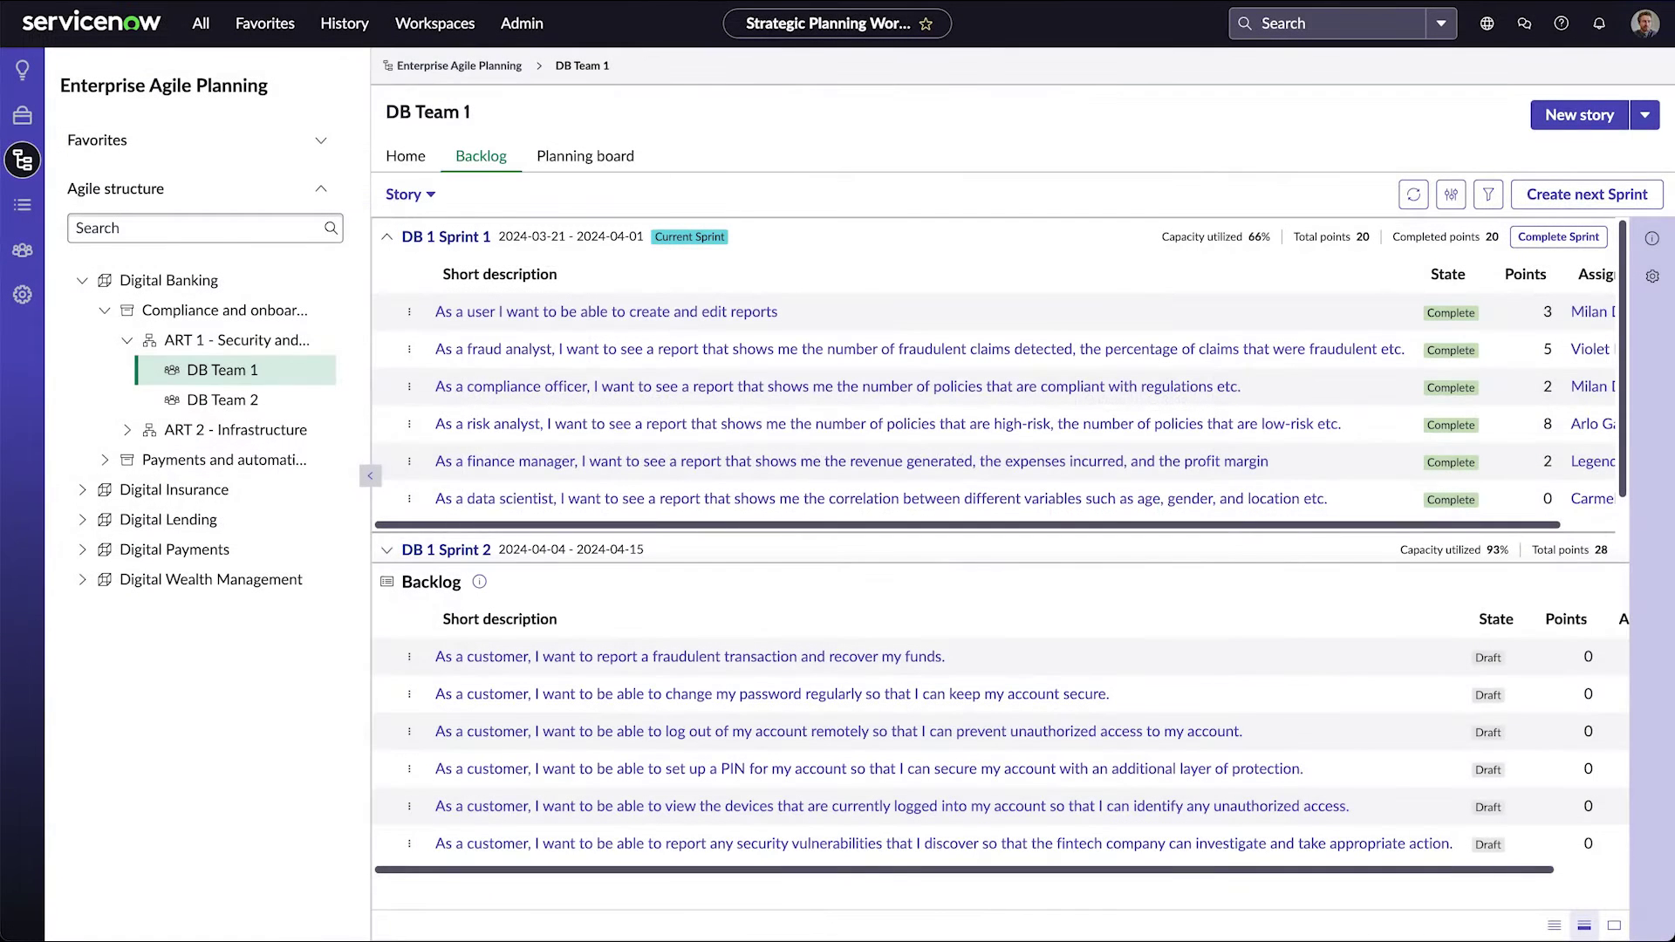
click(410, 312)
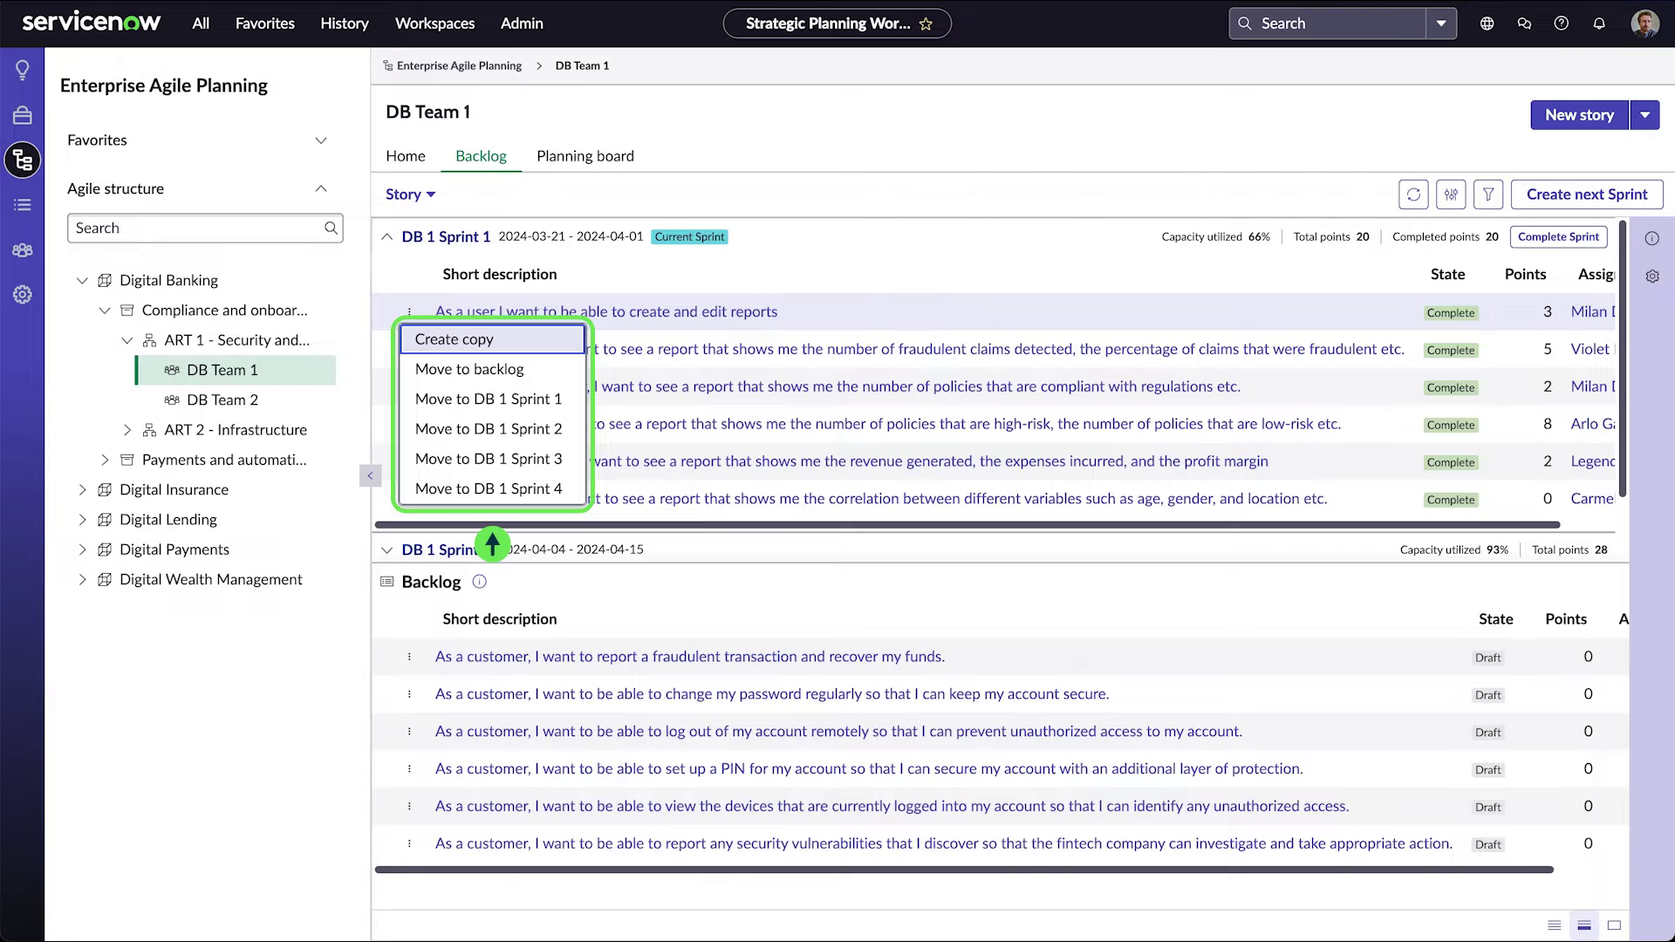
click(410, 657)
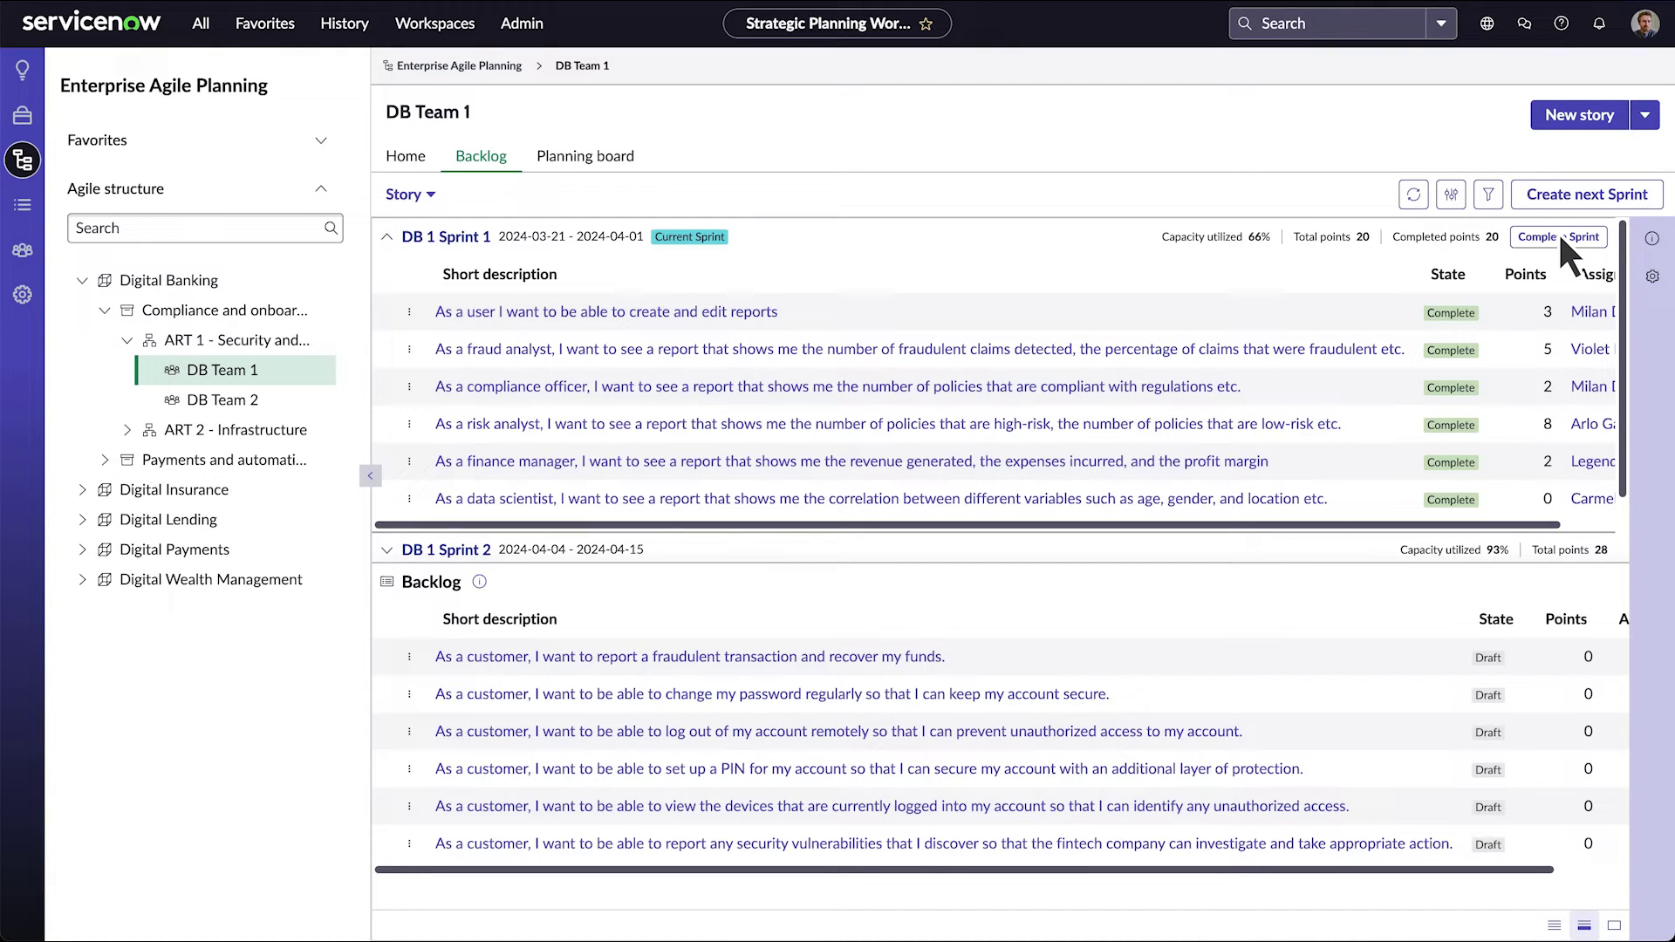
- Switch to the ART 1 planning board and scroll through its Sprint 1–4 columns
click(580, 160)
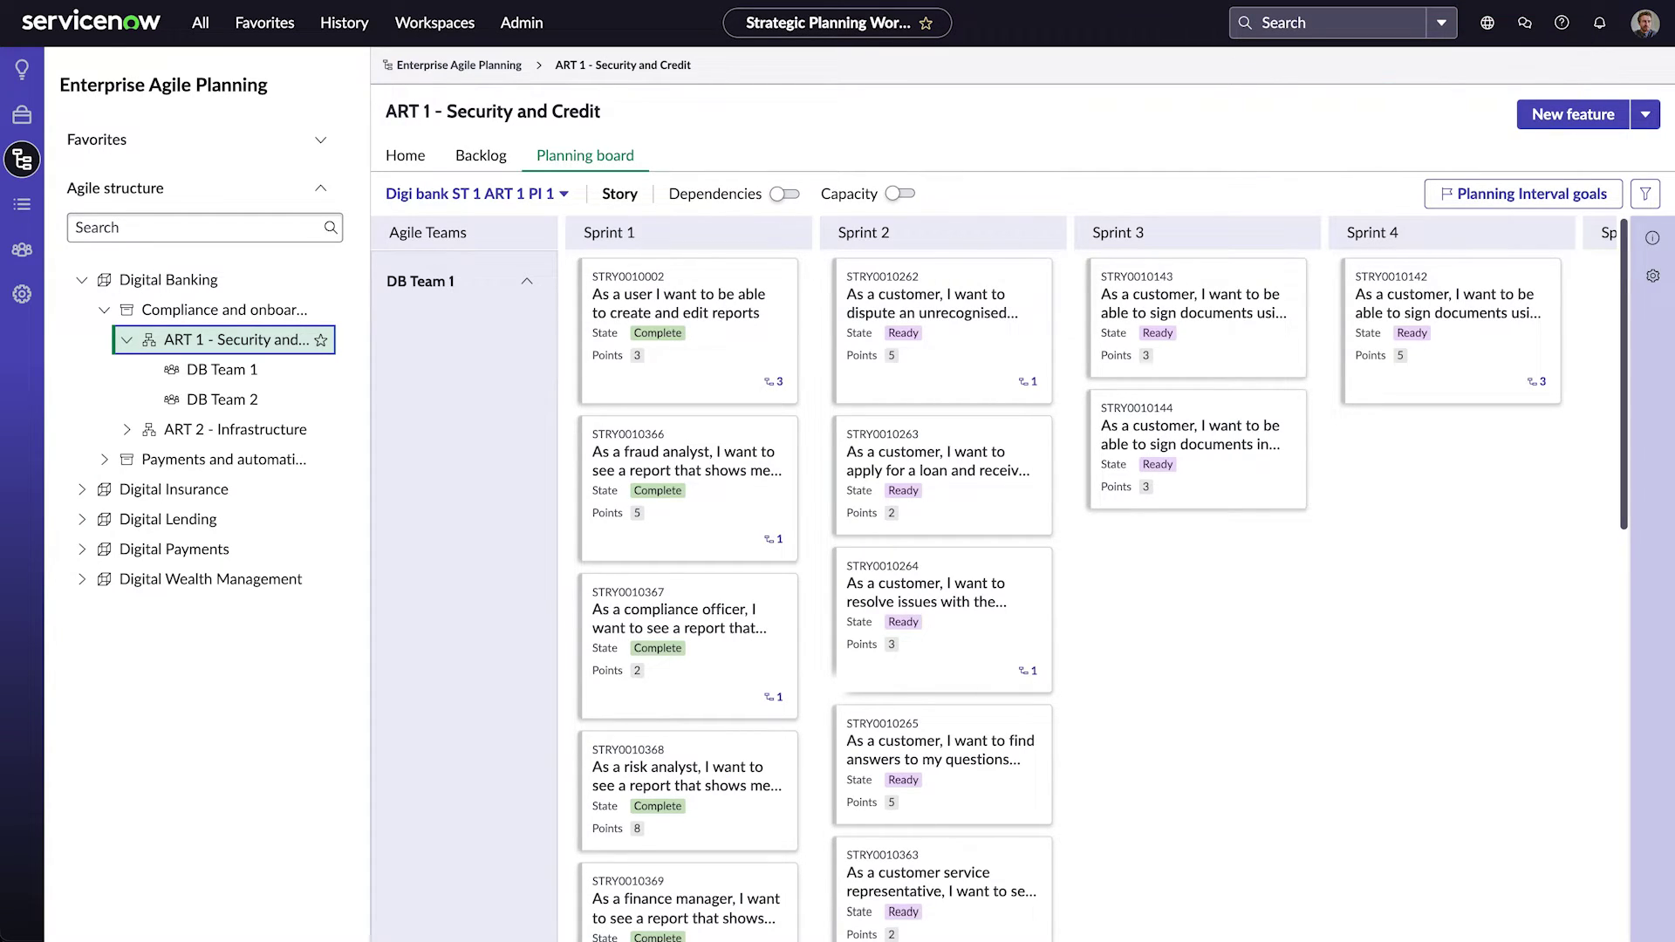
scroll(1068, 597, down, 6)
scroll(967, 596, down, 5)
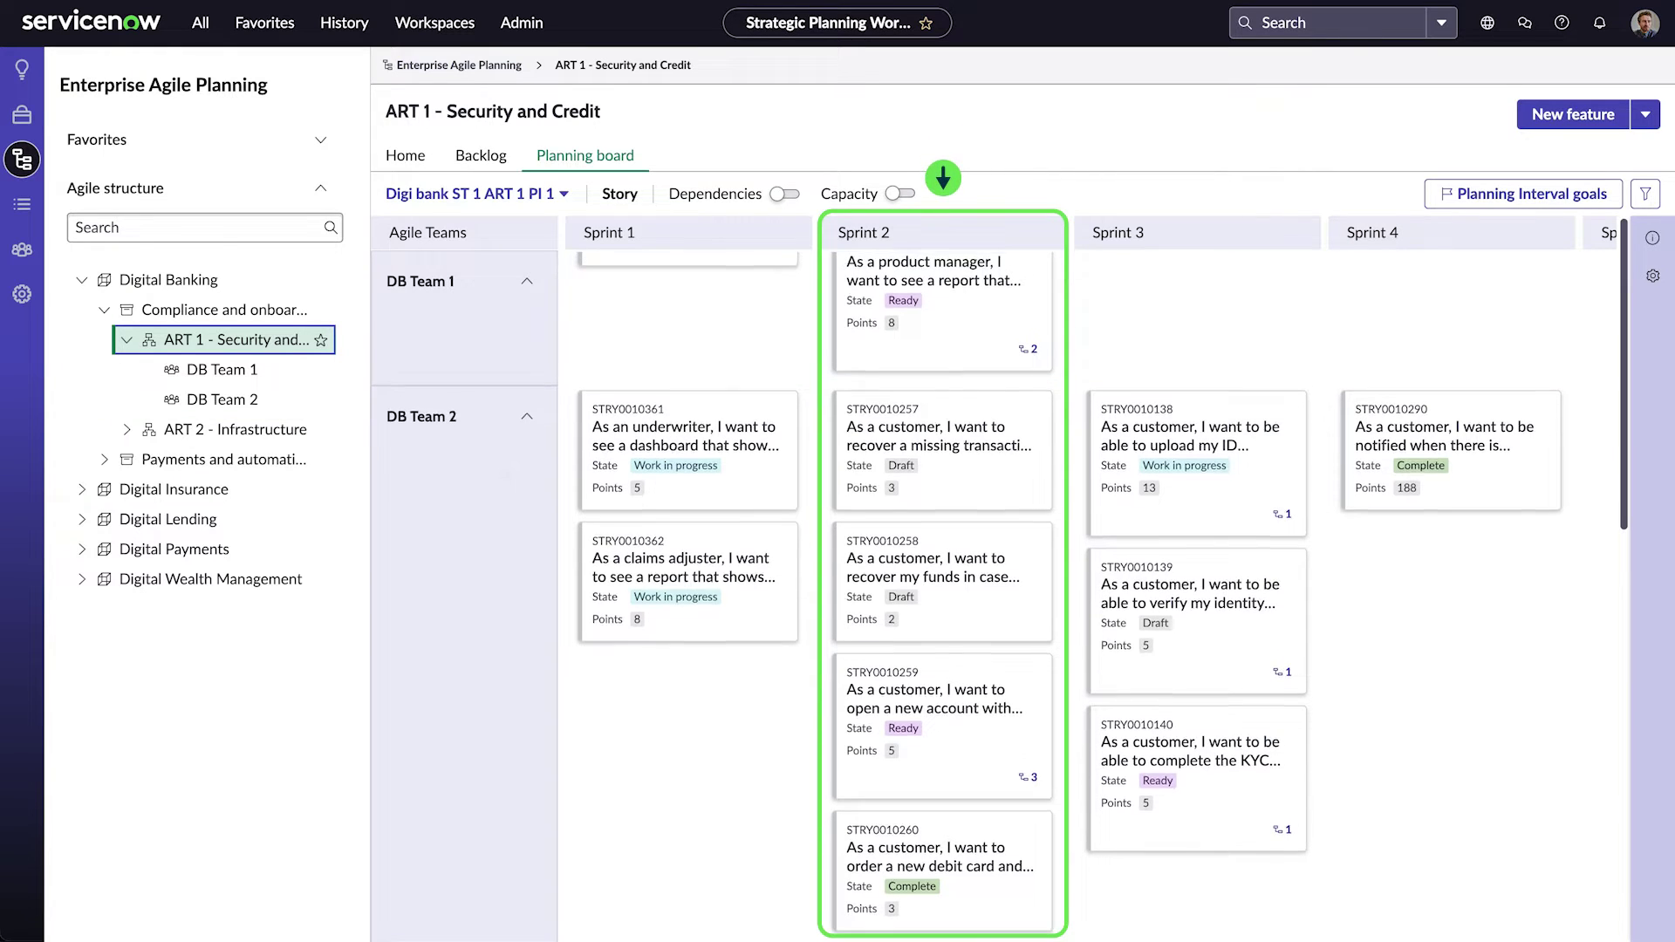
scroll(1003, 575, up, 8)
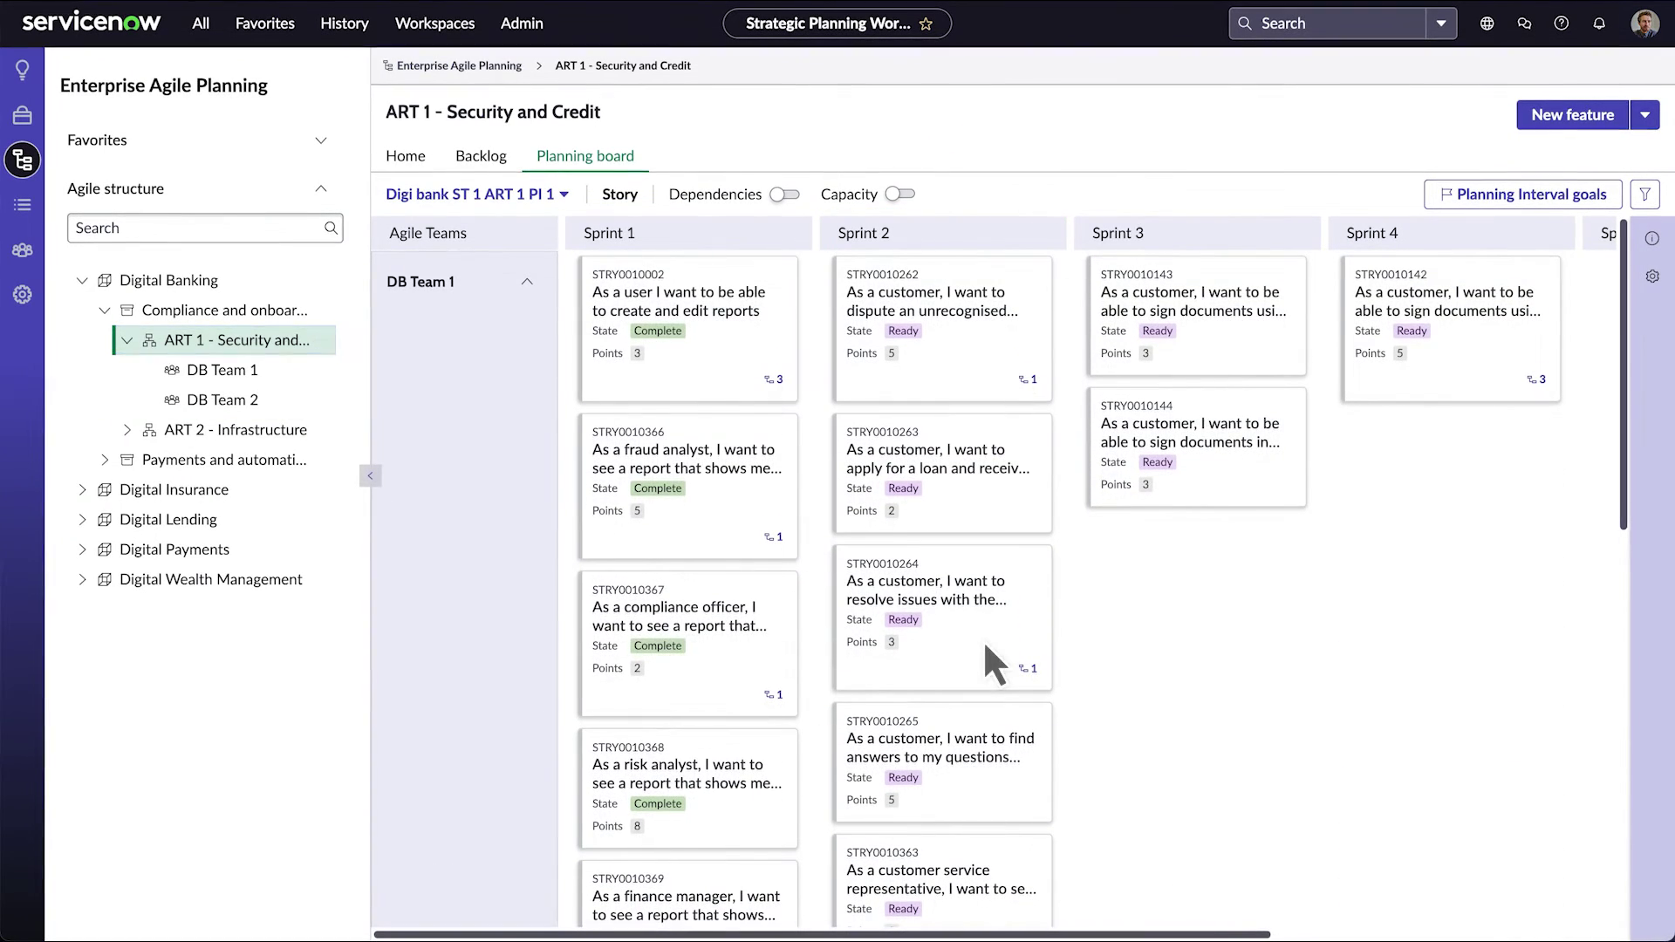
- In the board's personalization settings, turn the Team backlog column on and back off
click(1652, 276)
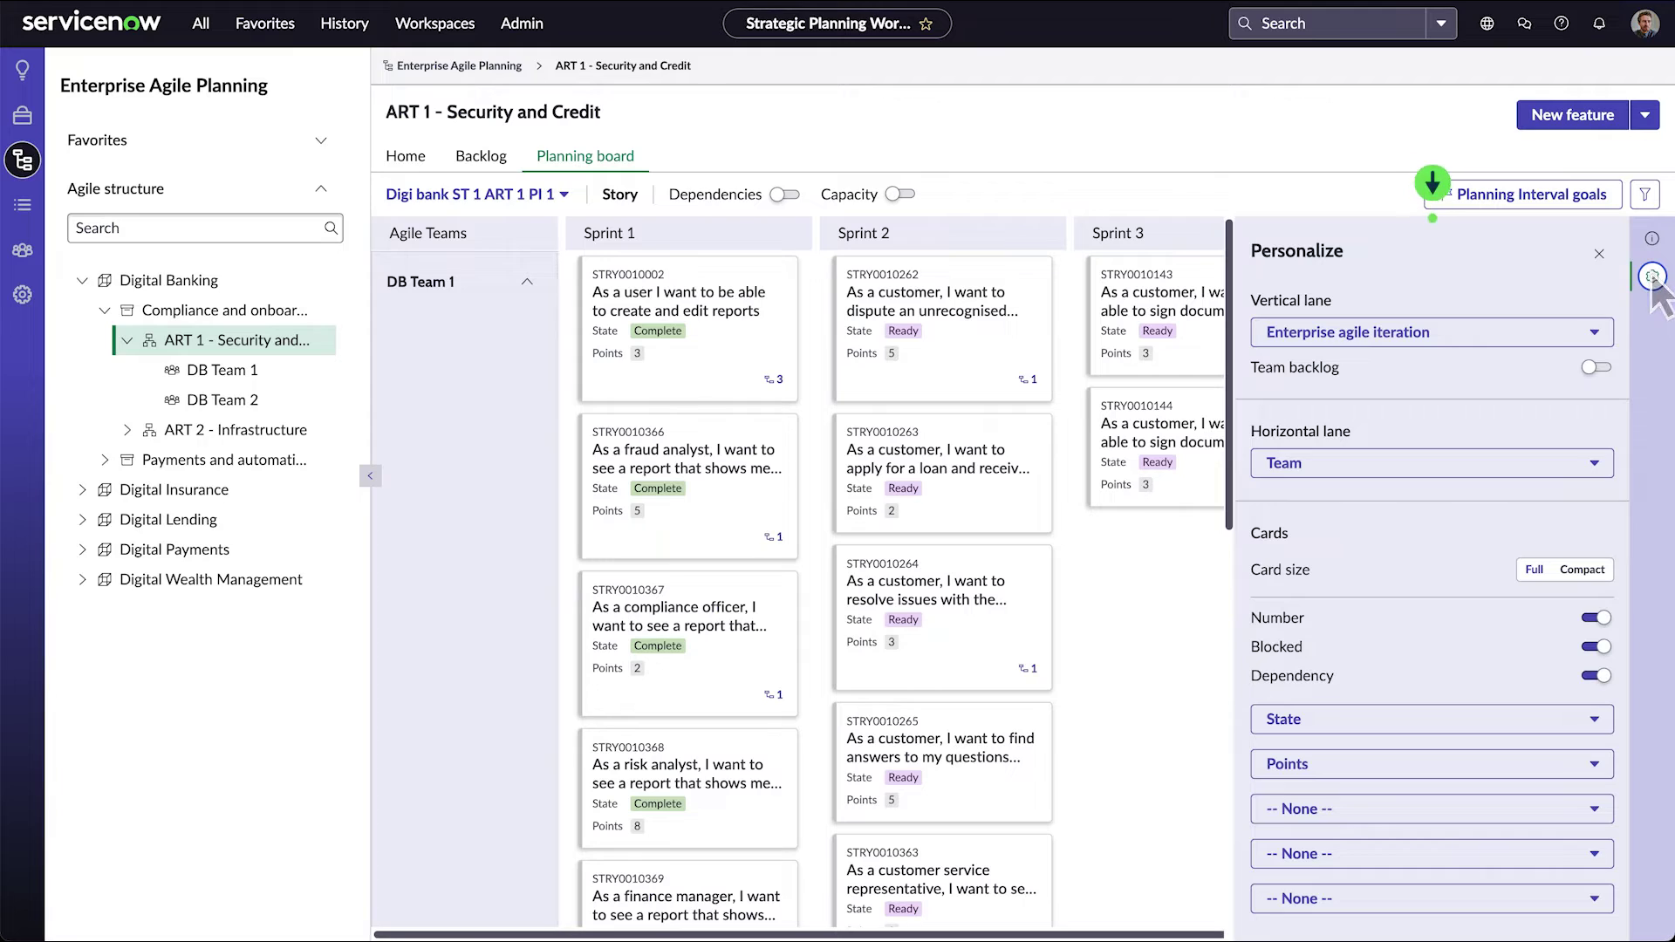
click(1591, 367)
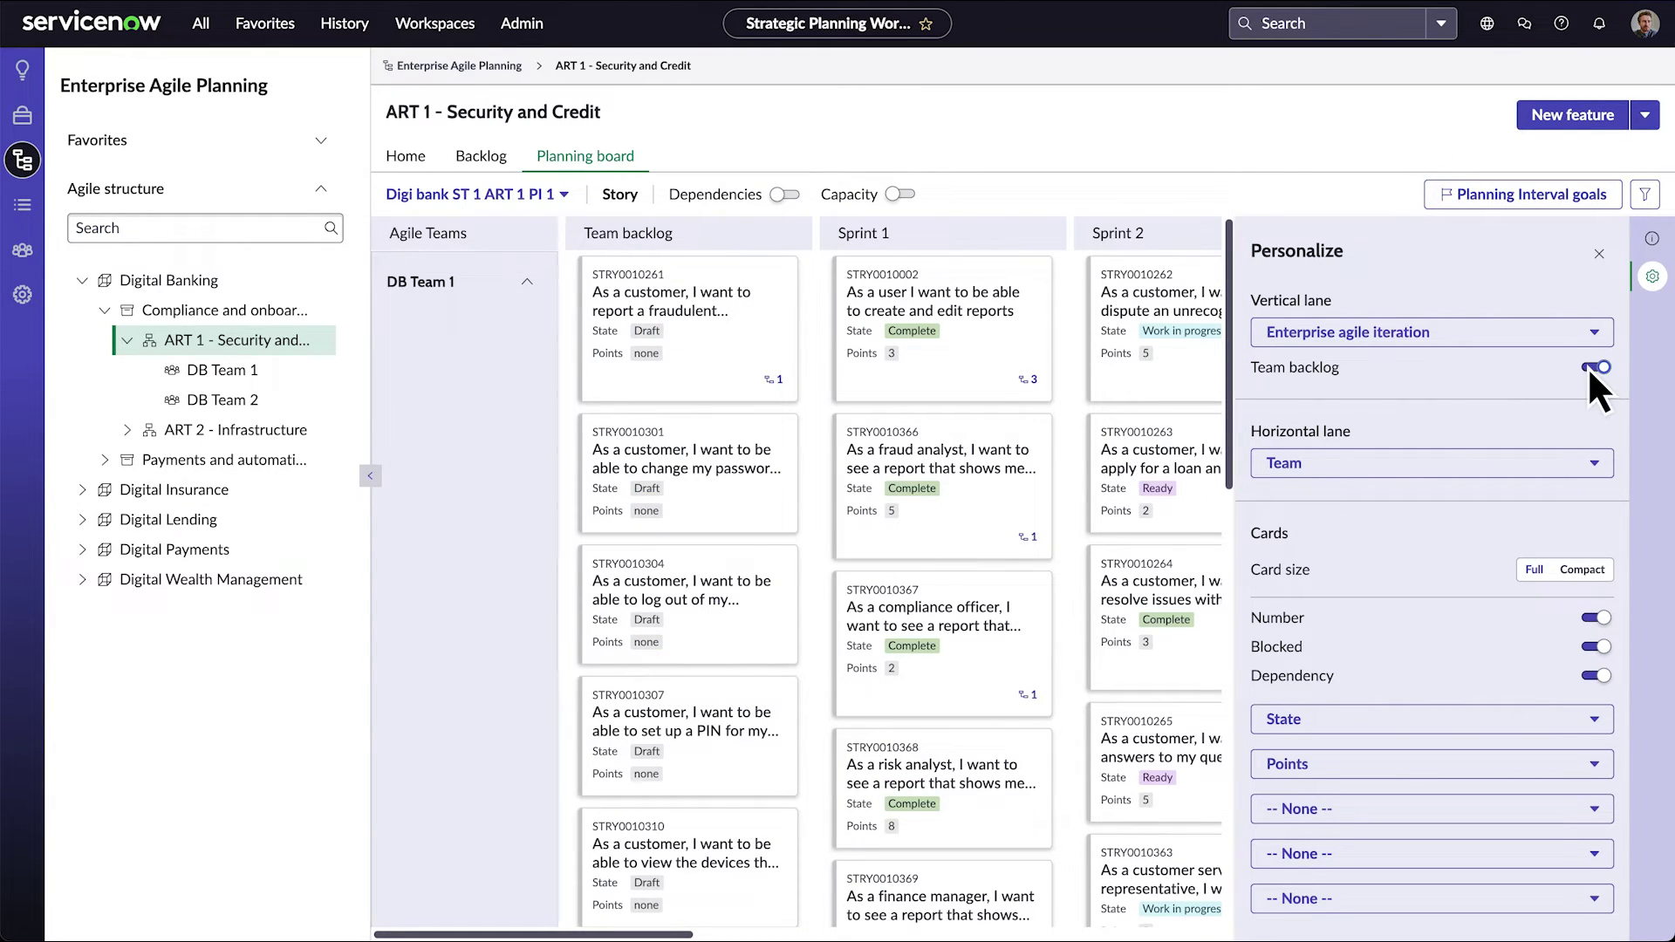
click(1589, 367)
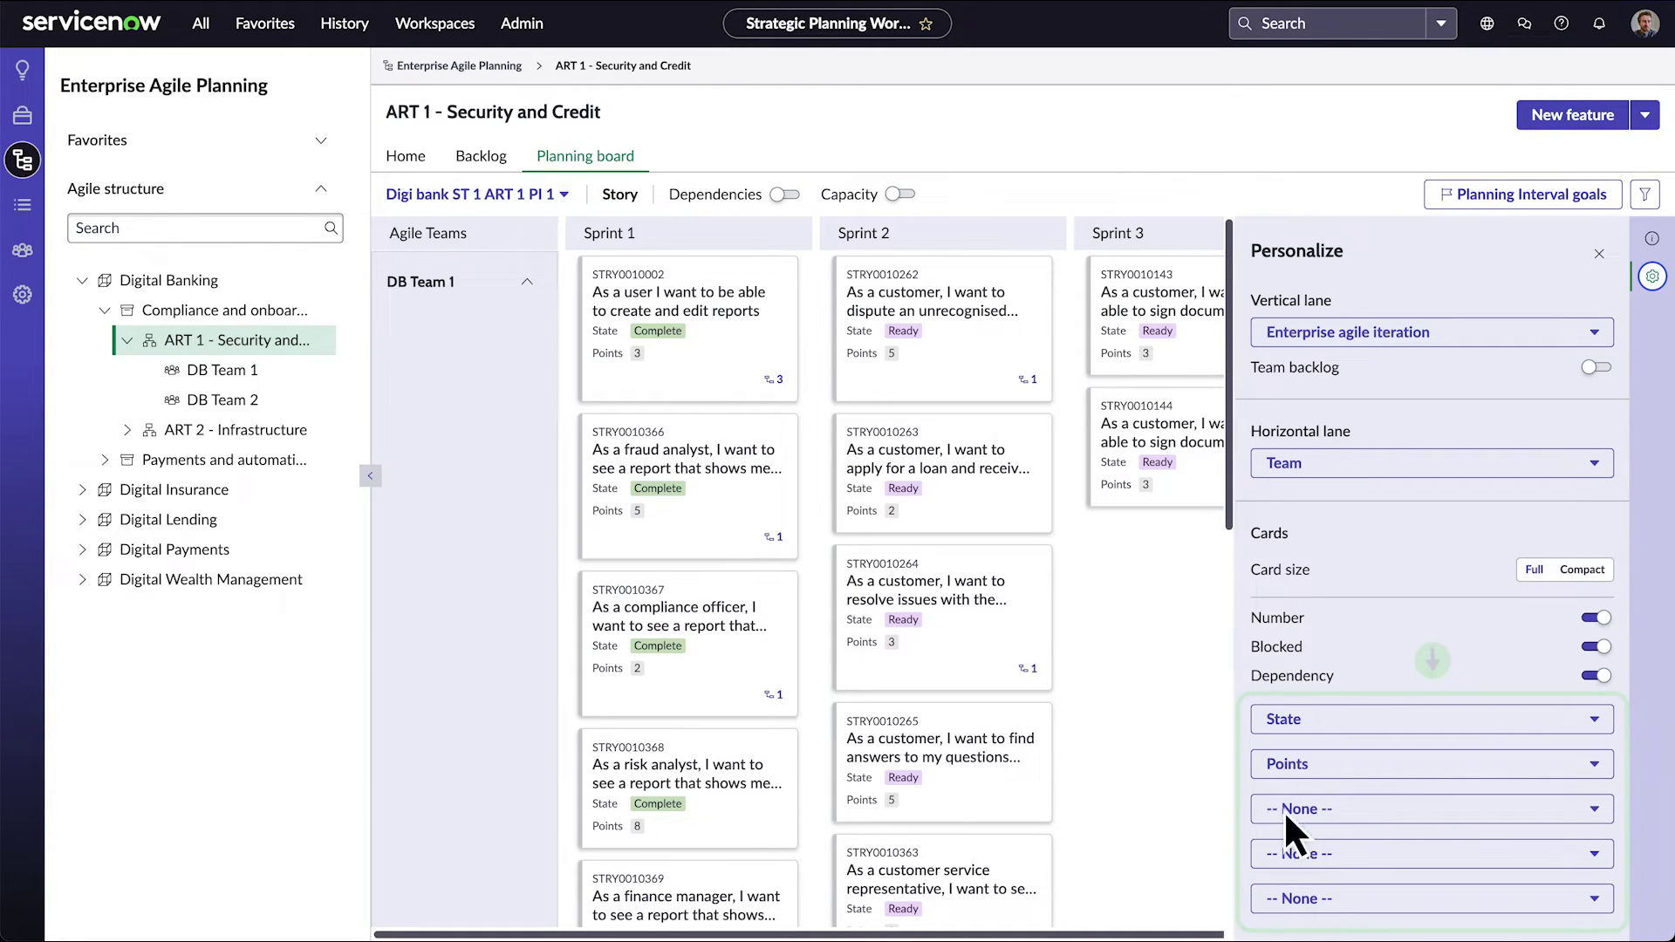
- Add Assigned to as an extra card field and switch cards to Compact size
click(1442, 820)
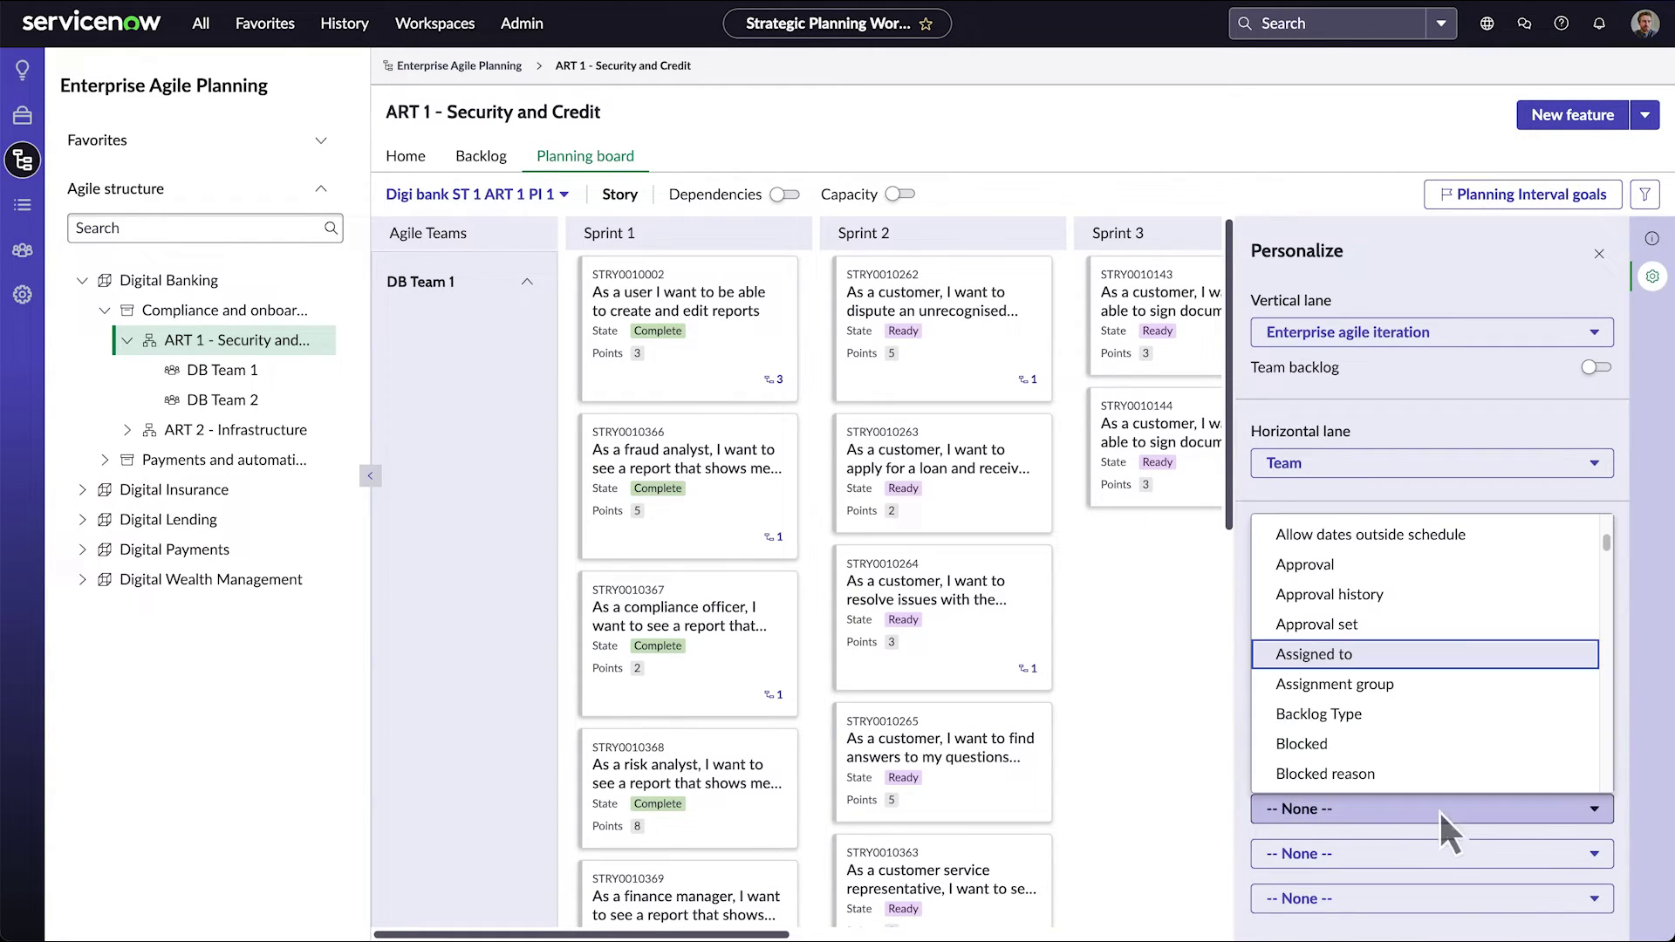
click(1421, 653)
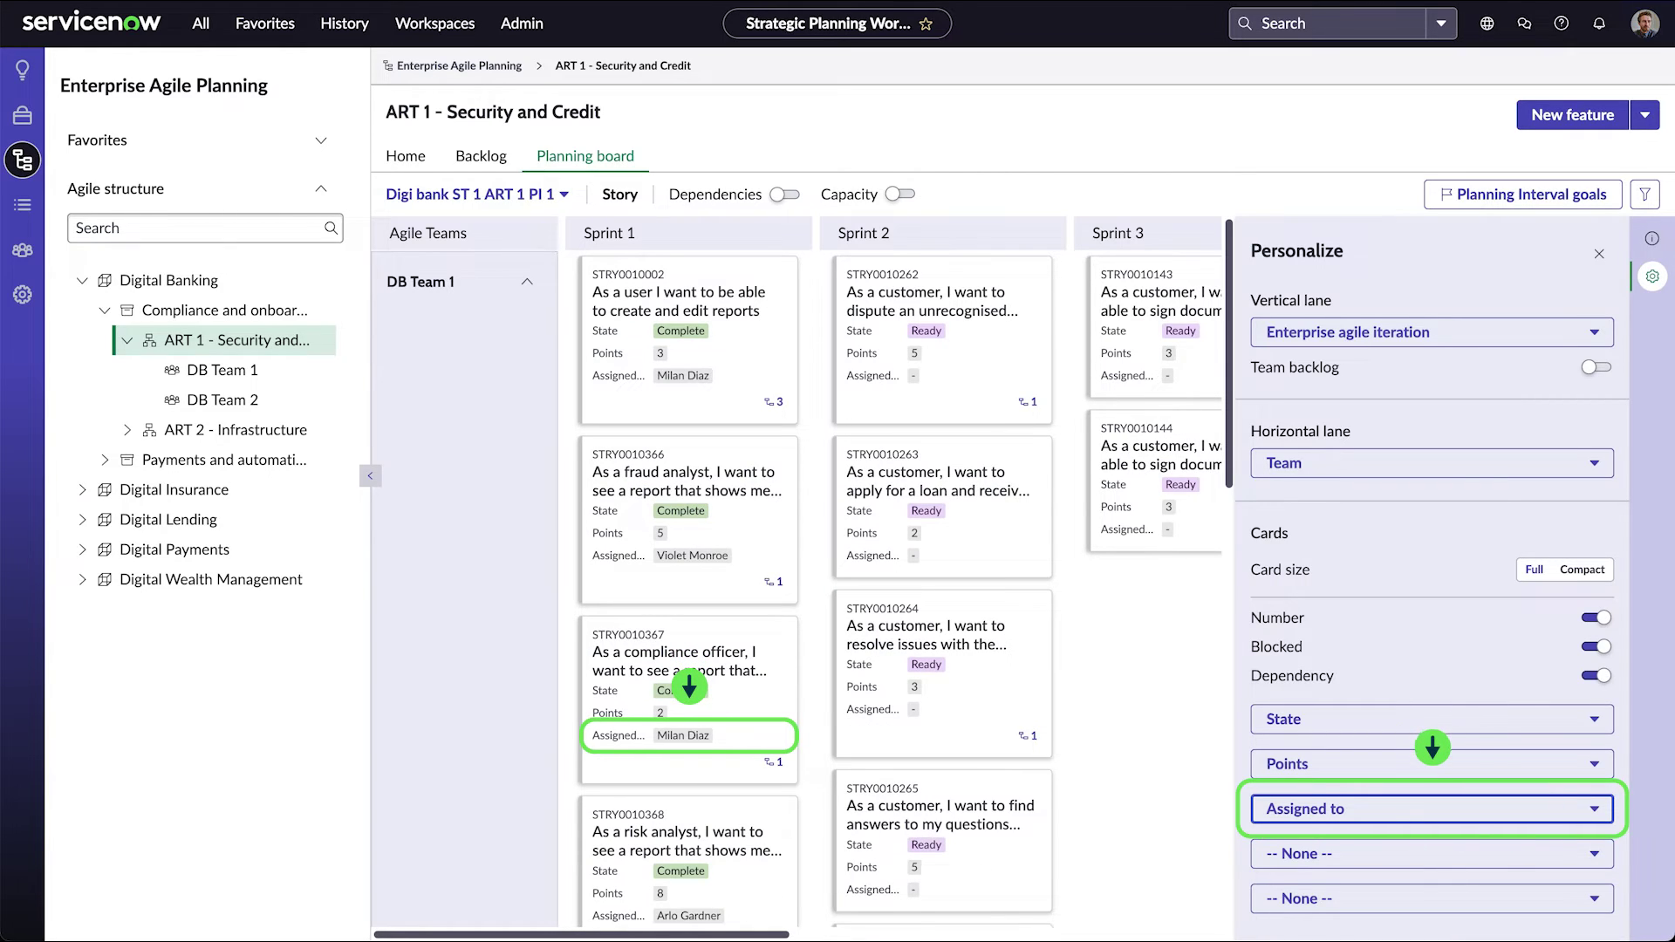
click(1578, 569)
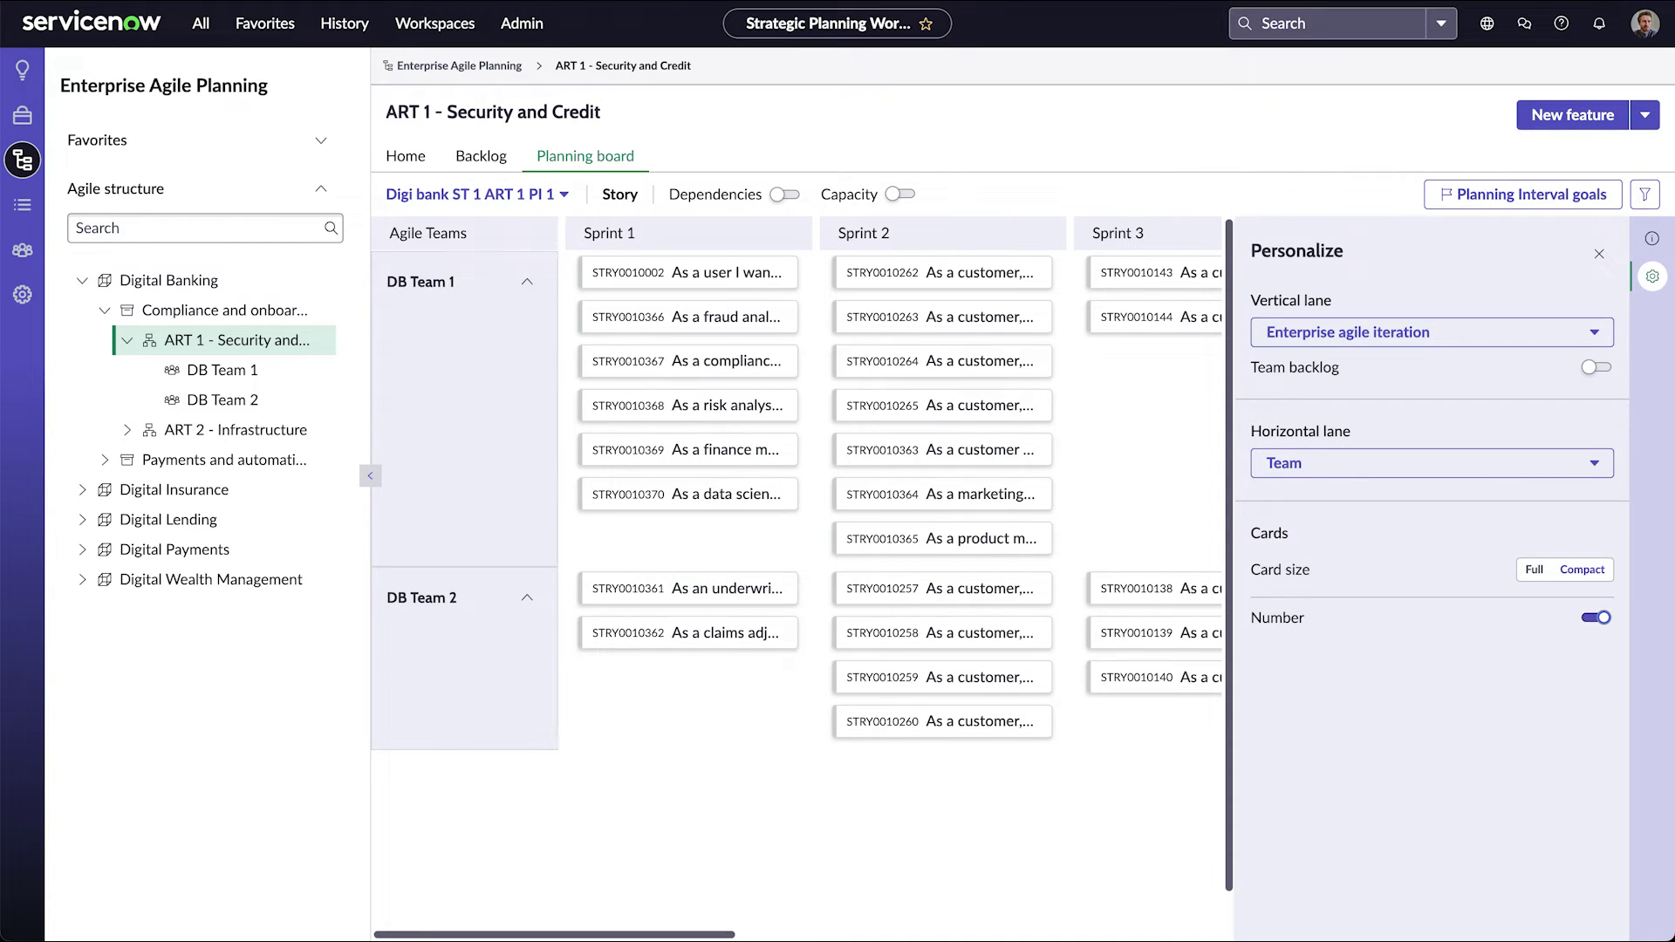
- Go from the planning interval goals to DB Team 1's DB 1 Sprint 3 goals
click(1523, 194)
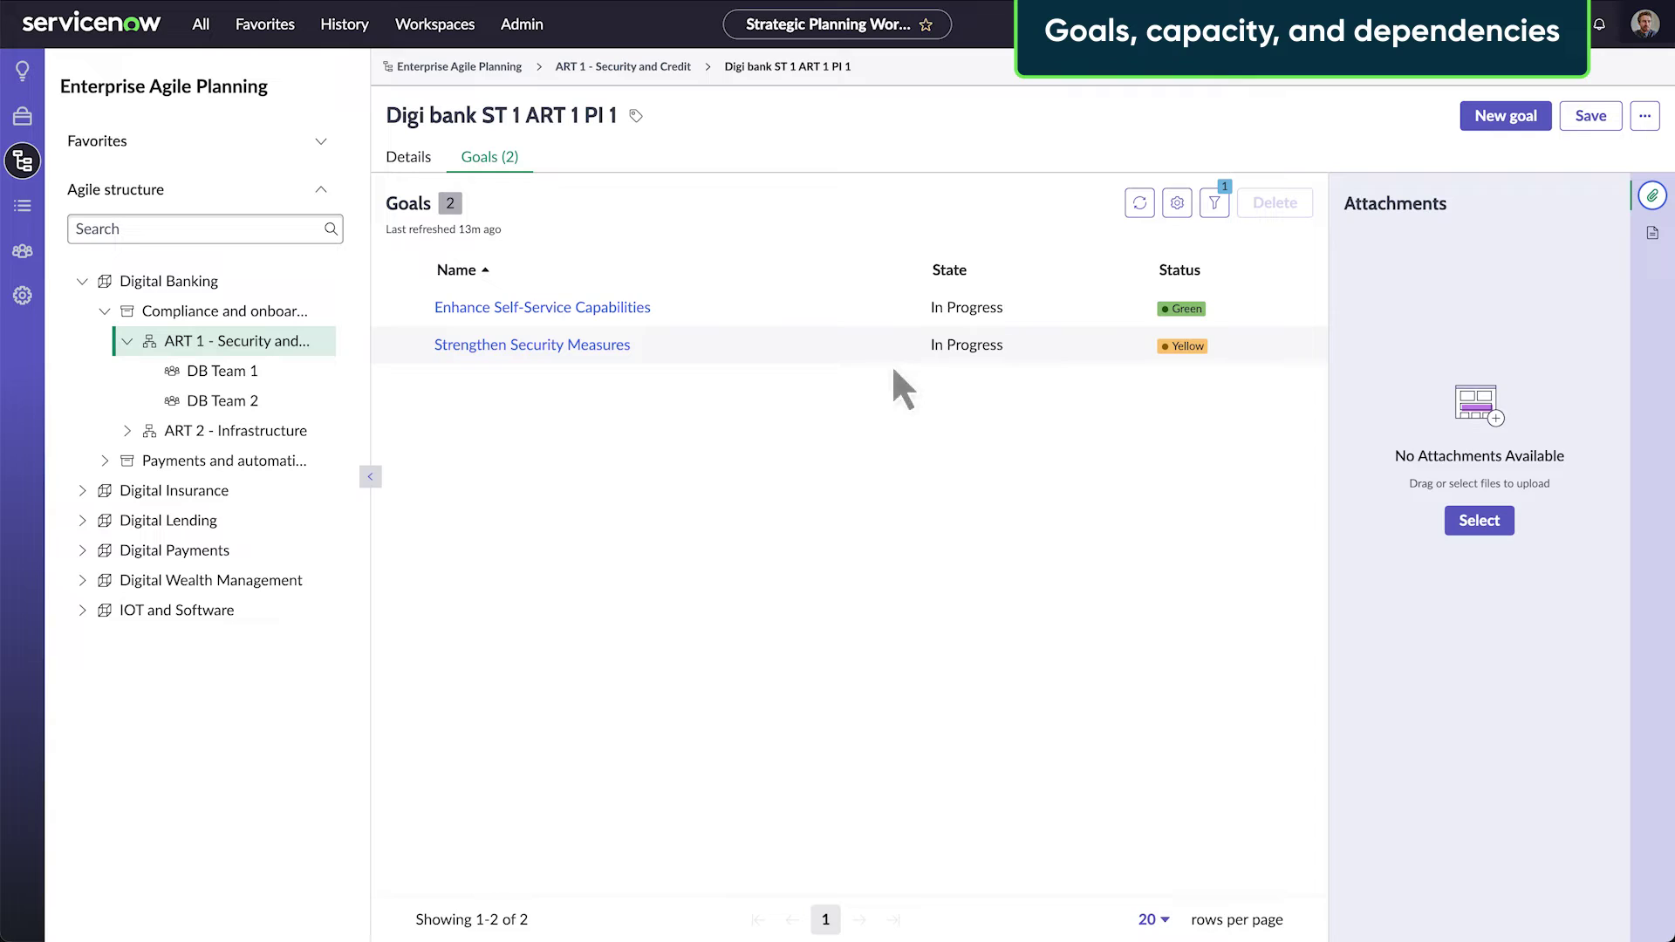
click(226, 370)
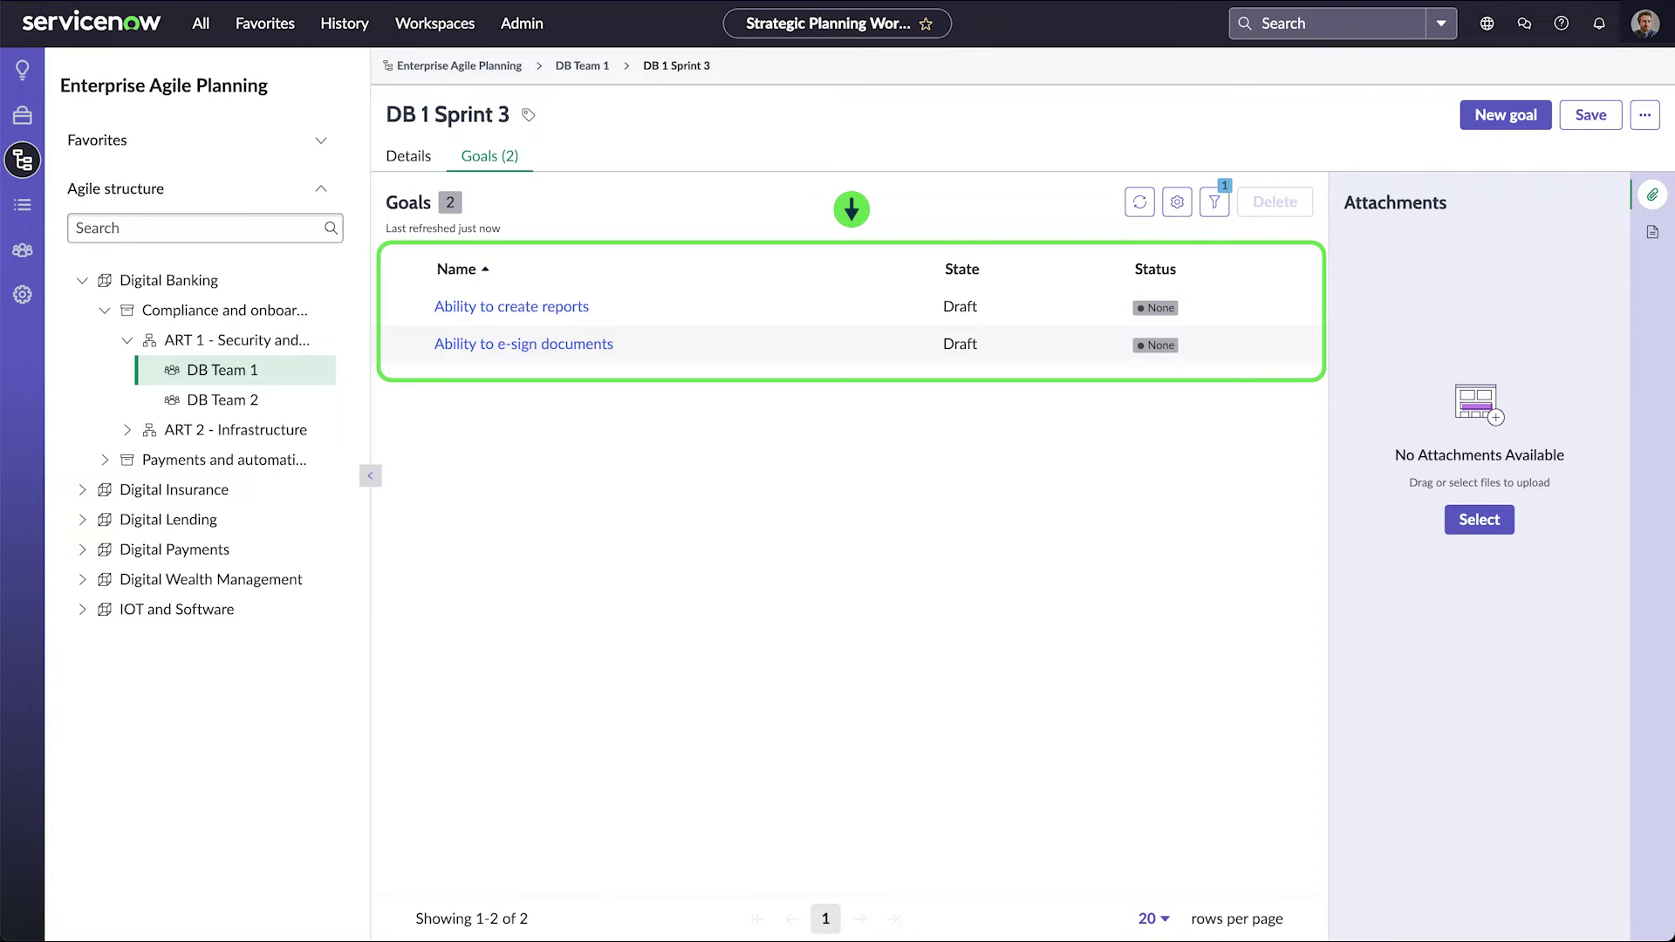
- Return to the ART 1 board, show dependency lines, and inspect STRY0010367's links
click(582, 66)
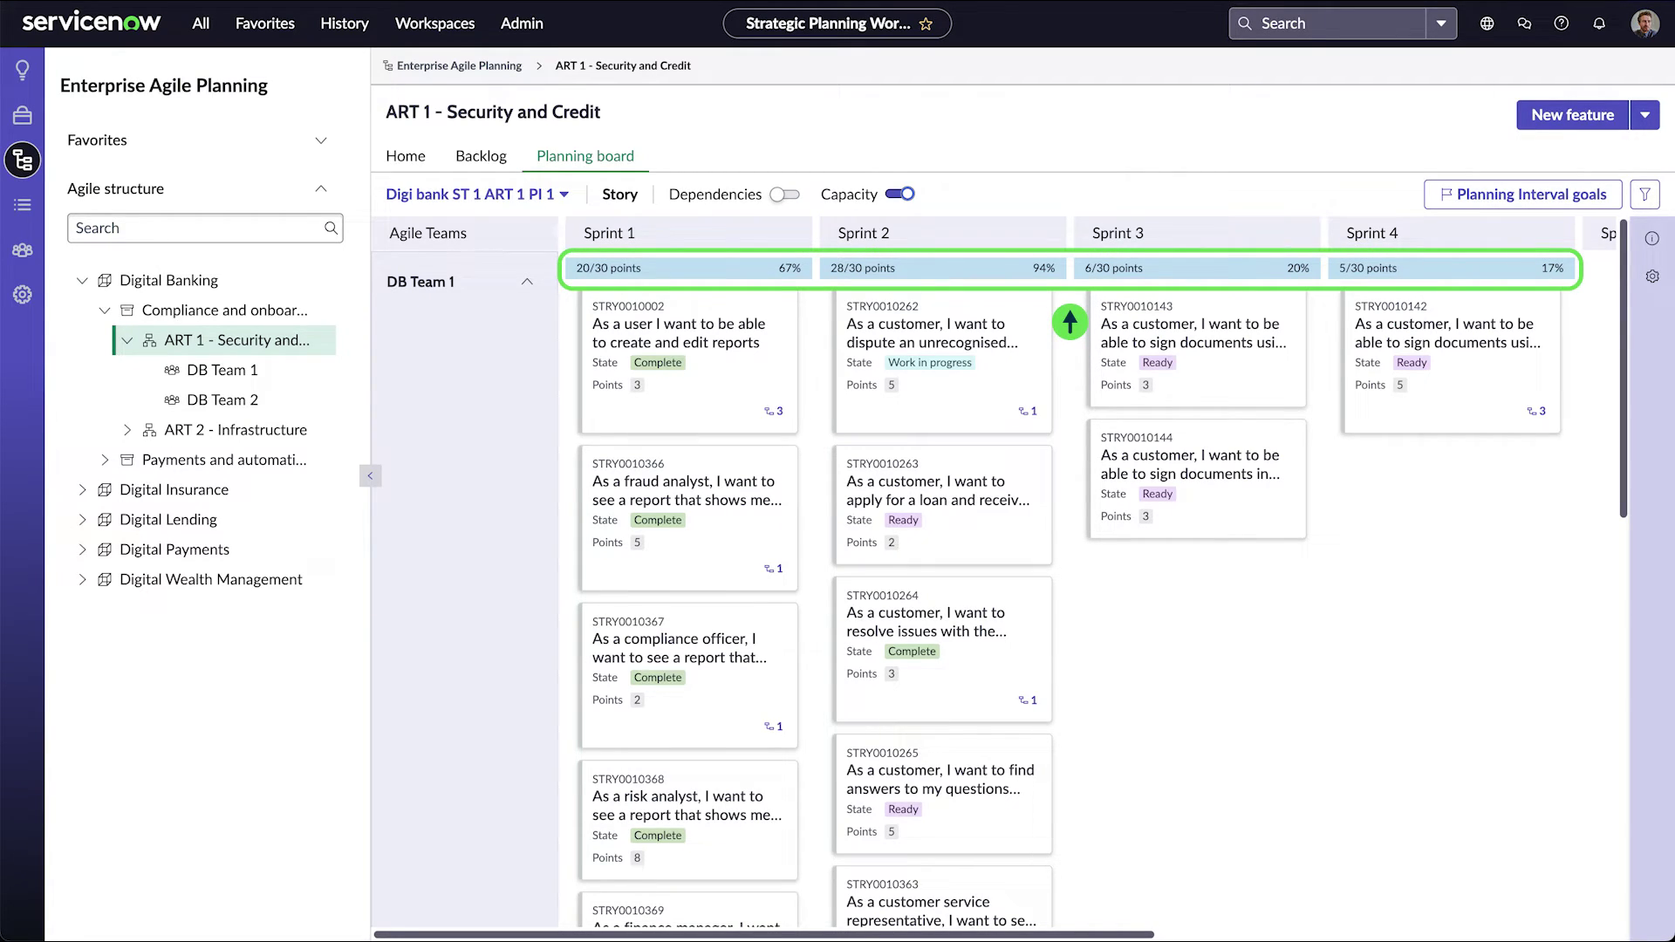
click(775, 192)
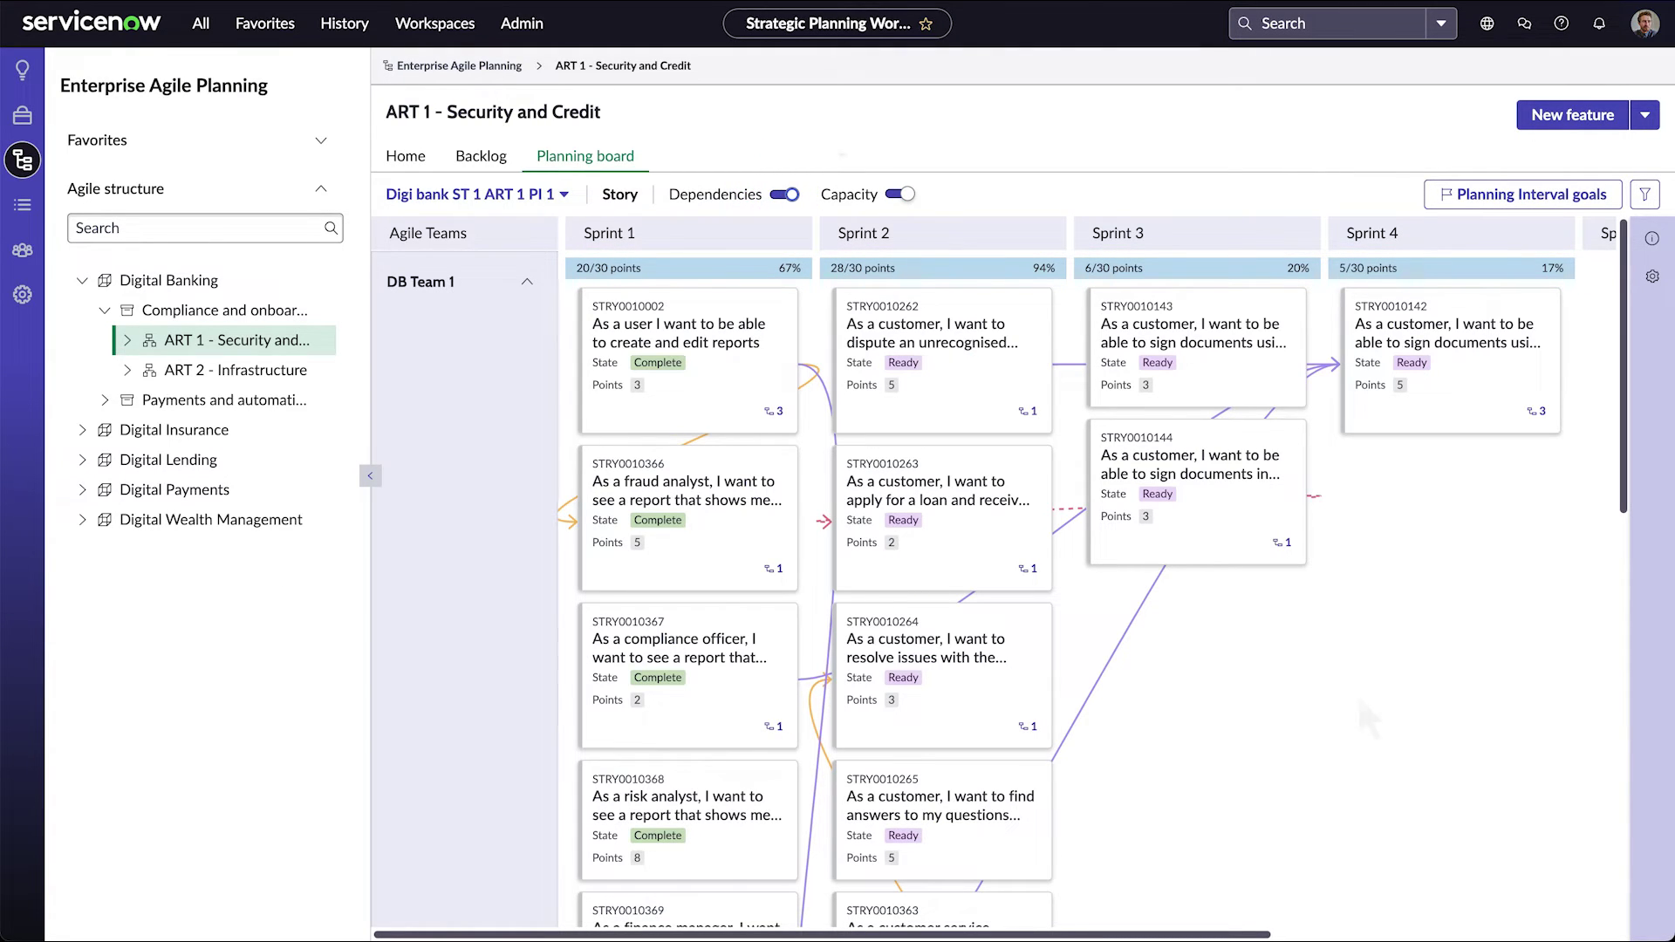
click(689, 699)
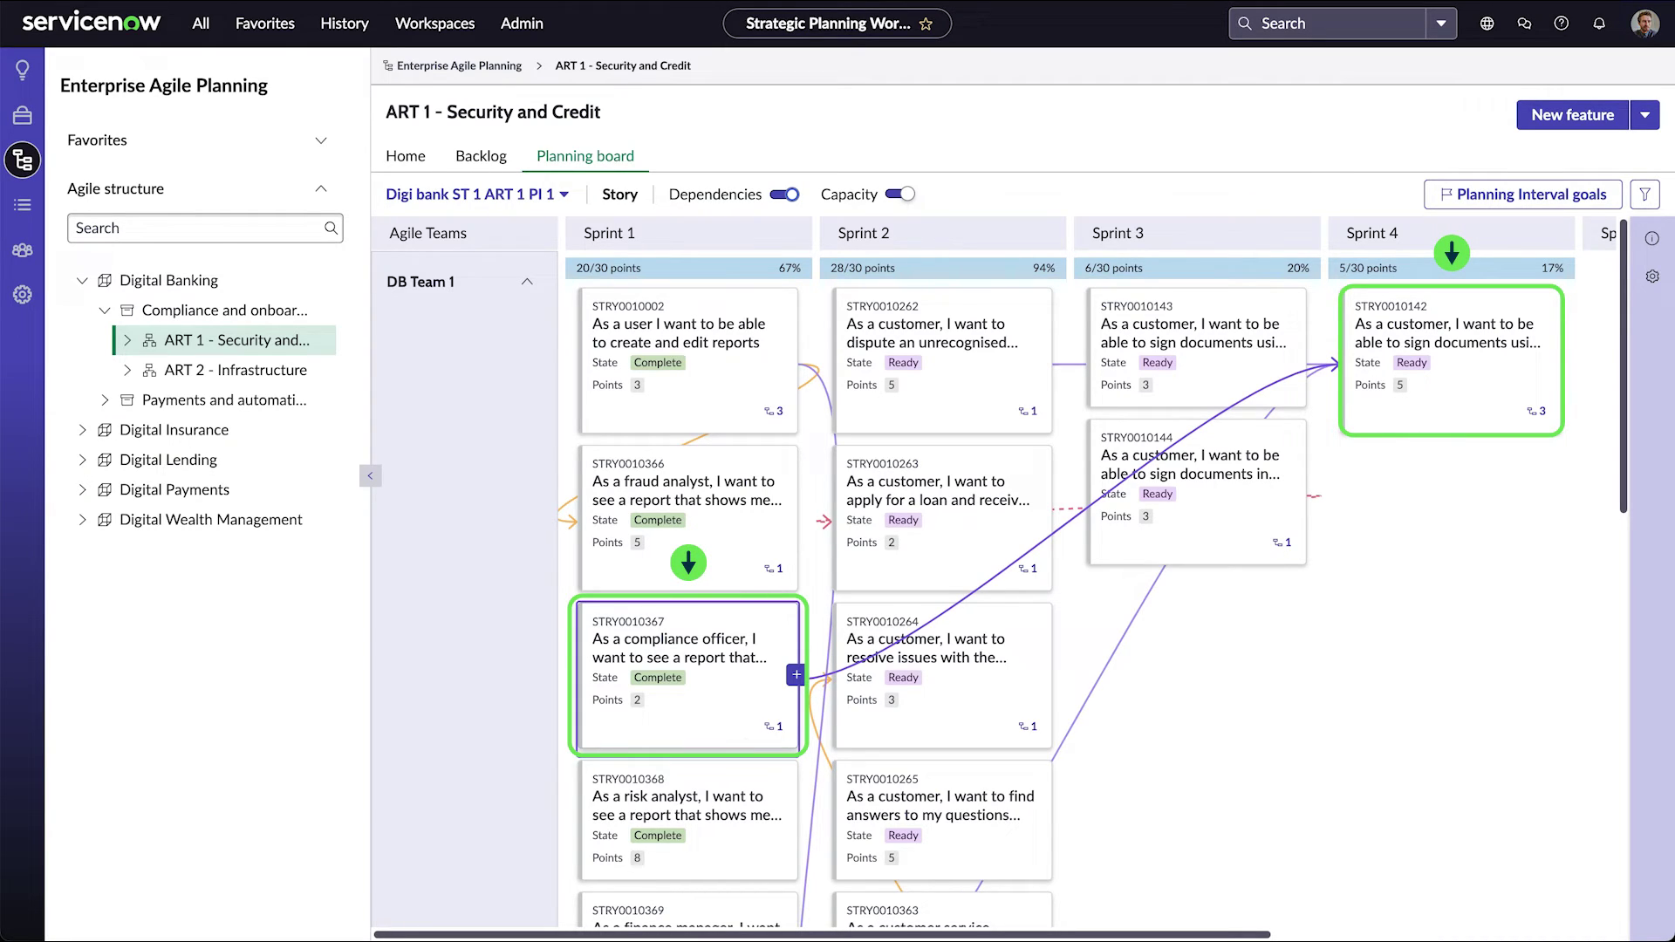
click(1366, 766)
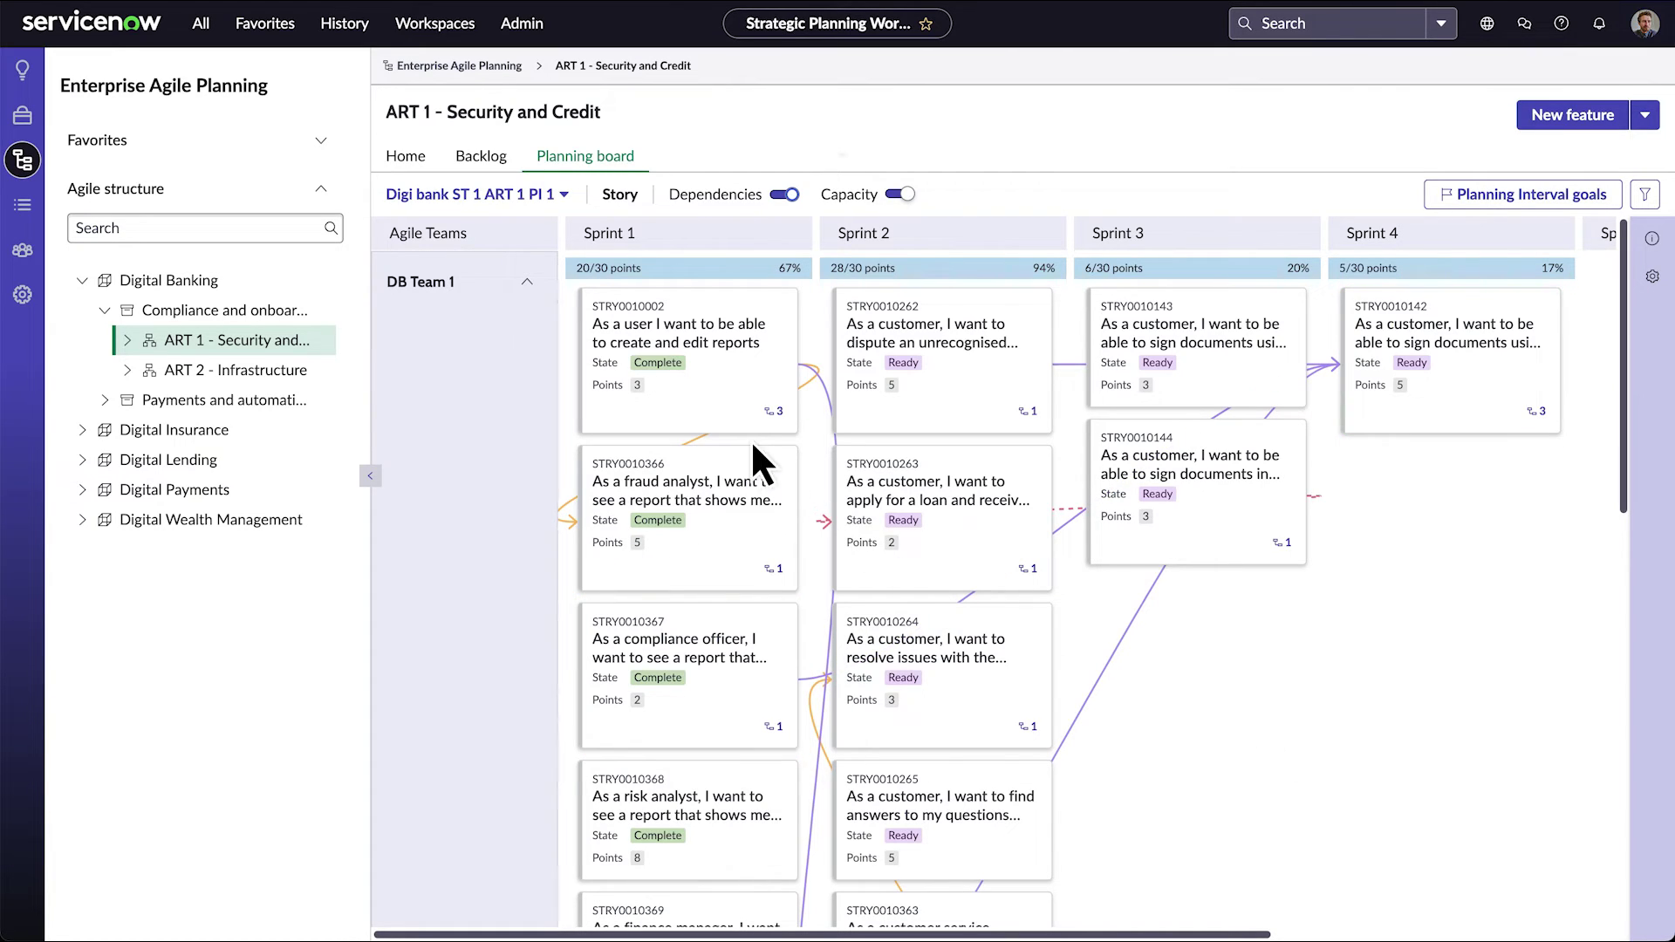
- Check STRY0010002's links, move STRY0010263 to Sprint 4, and link STRY0010366 to STRY0010144
click(698, 382)
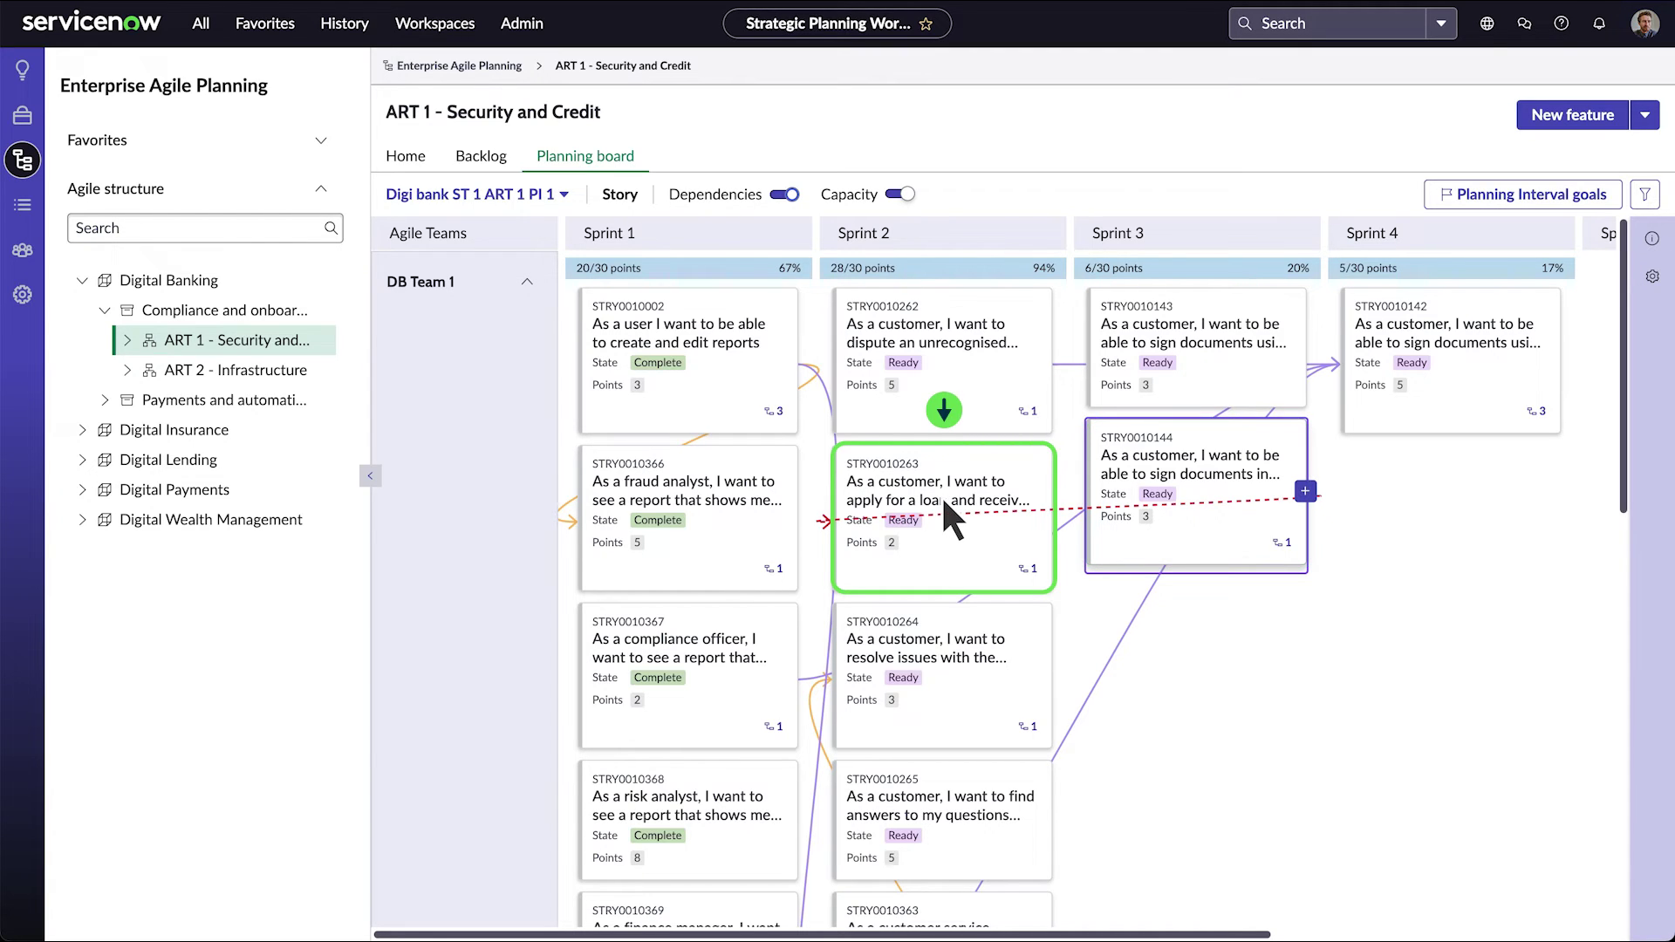
drag(941, 495, 1444, 525)
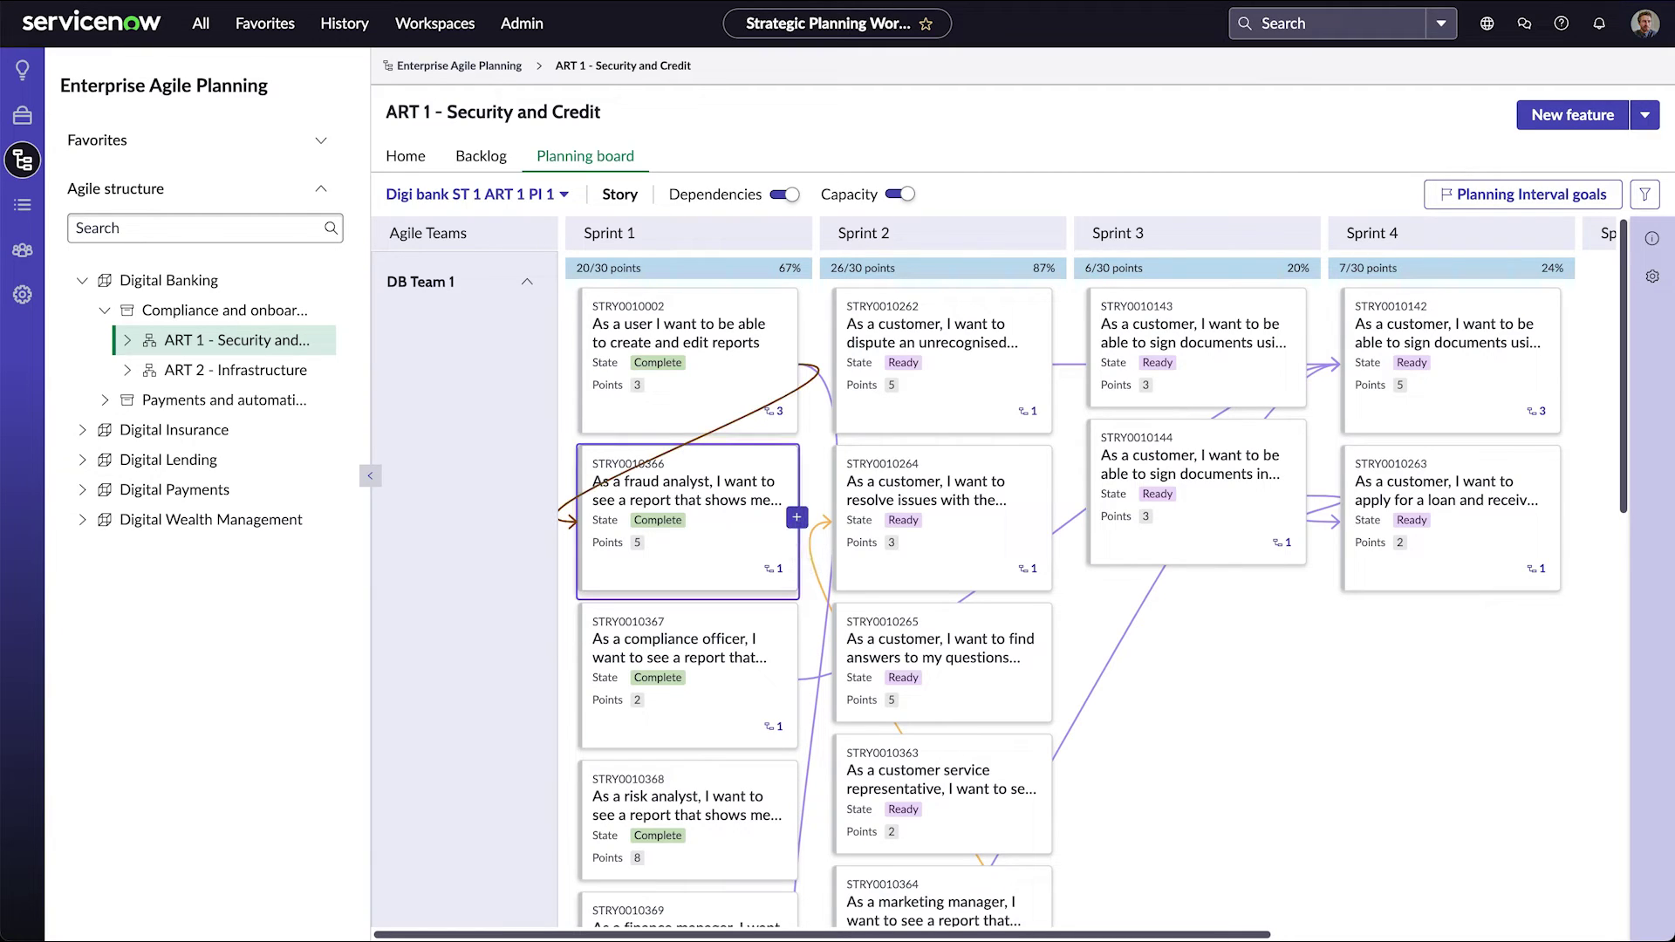
drag(796, 522, 1204, 518)
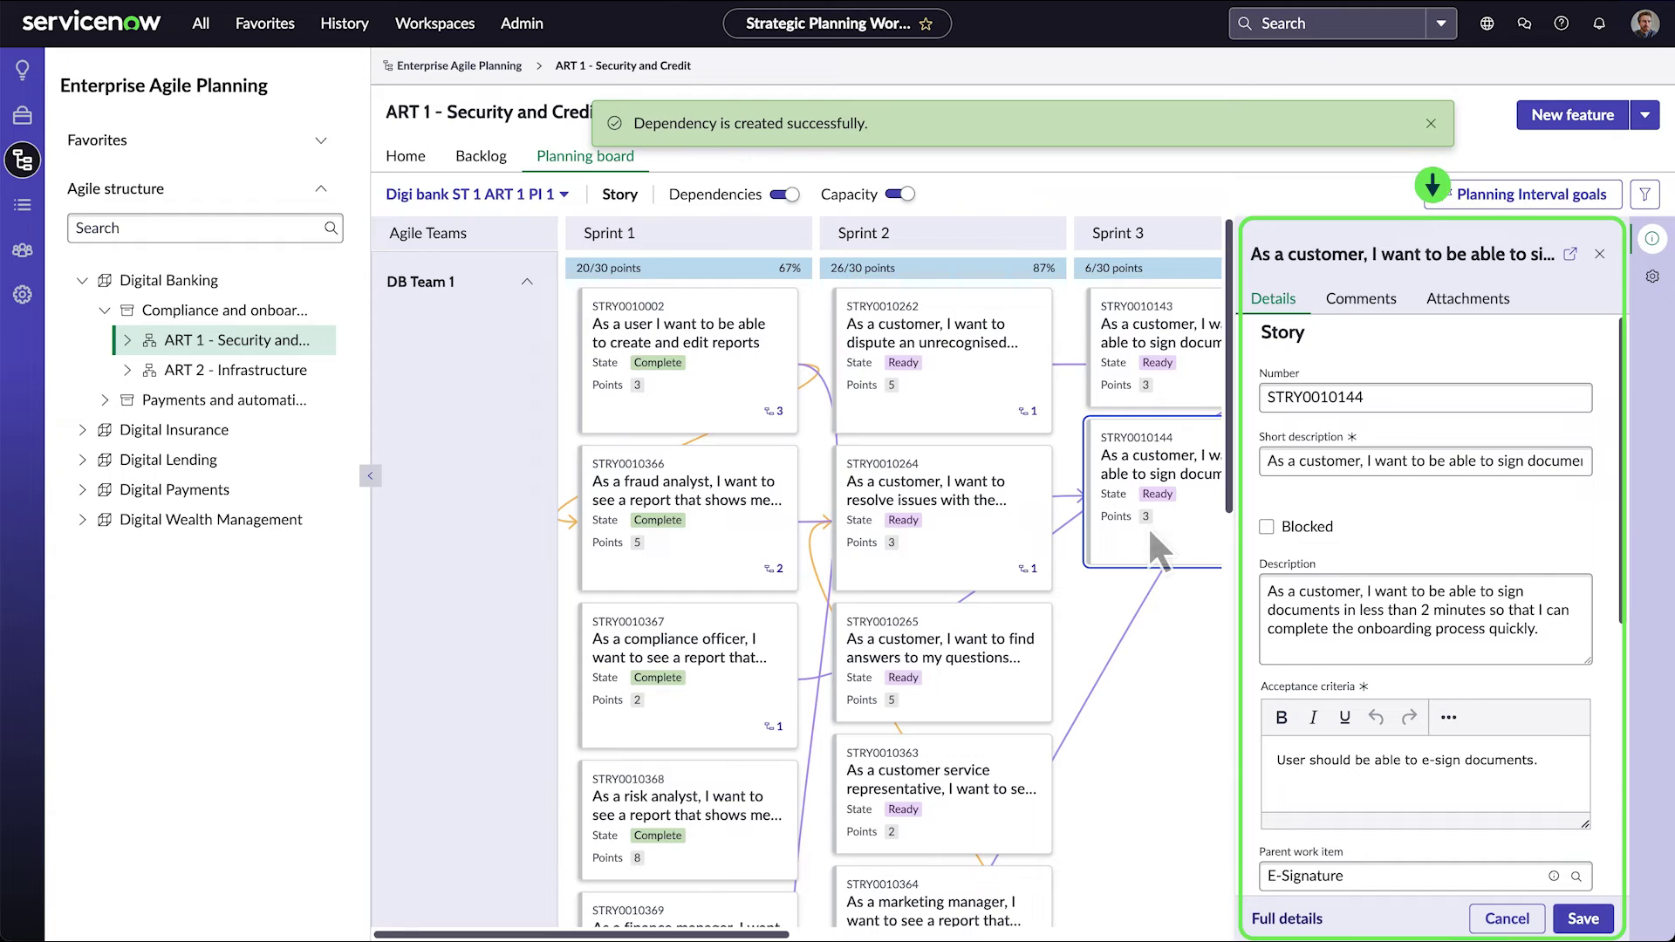
- Create planning interval Digi bank ST 1 ART 1 PI 3, running 2024-09-19 to 2024-12-19
click(480, 156)
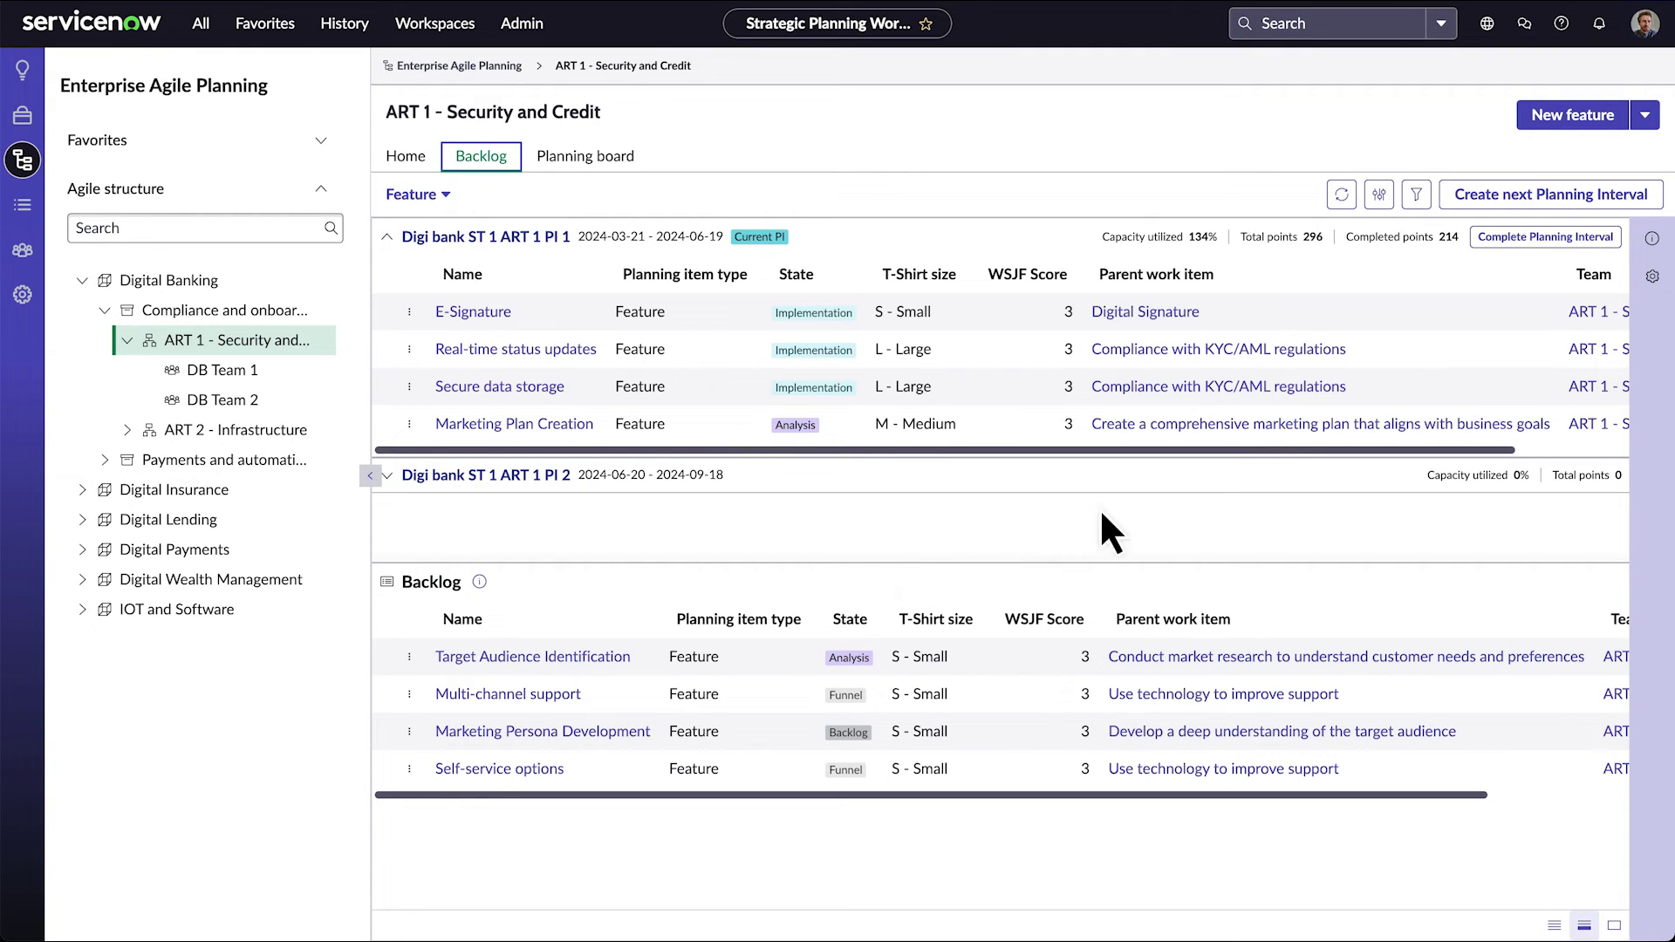
click(1551, 195)
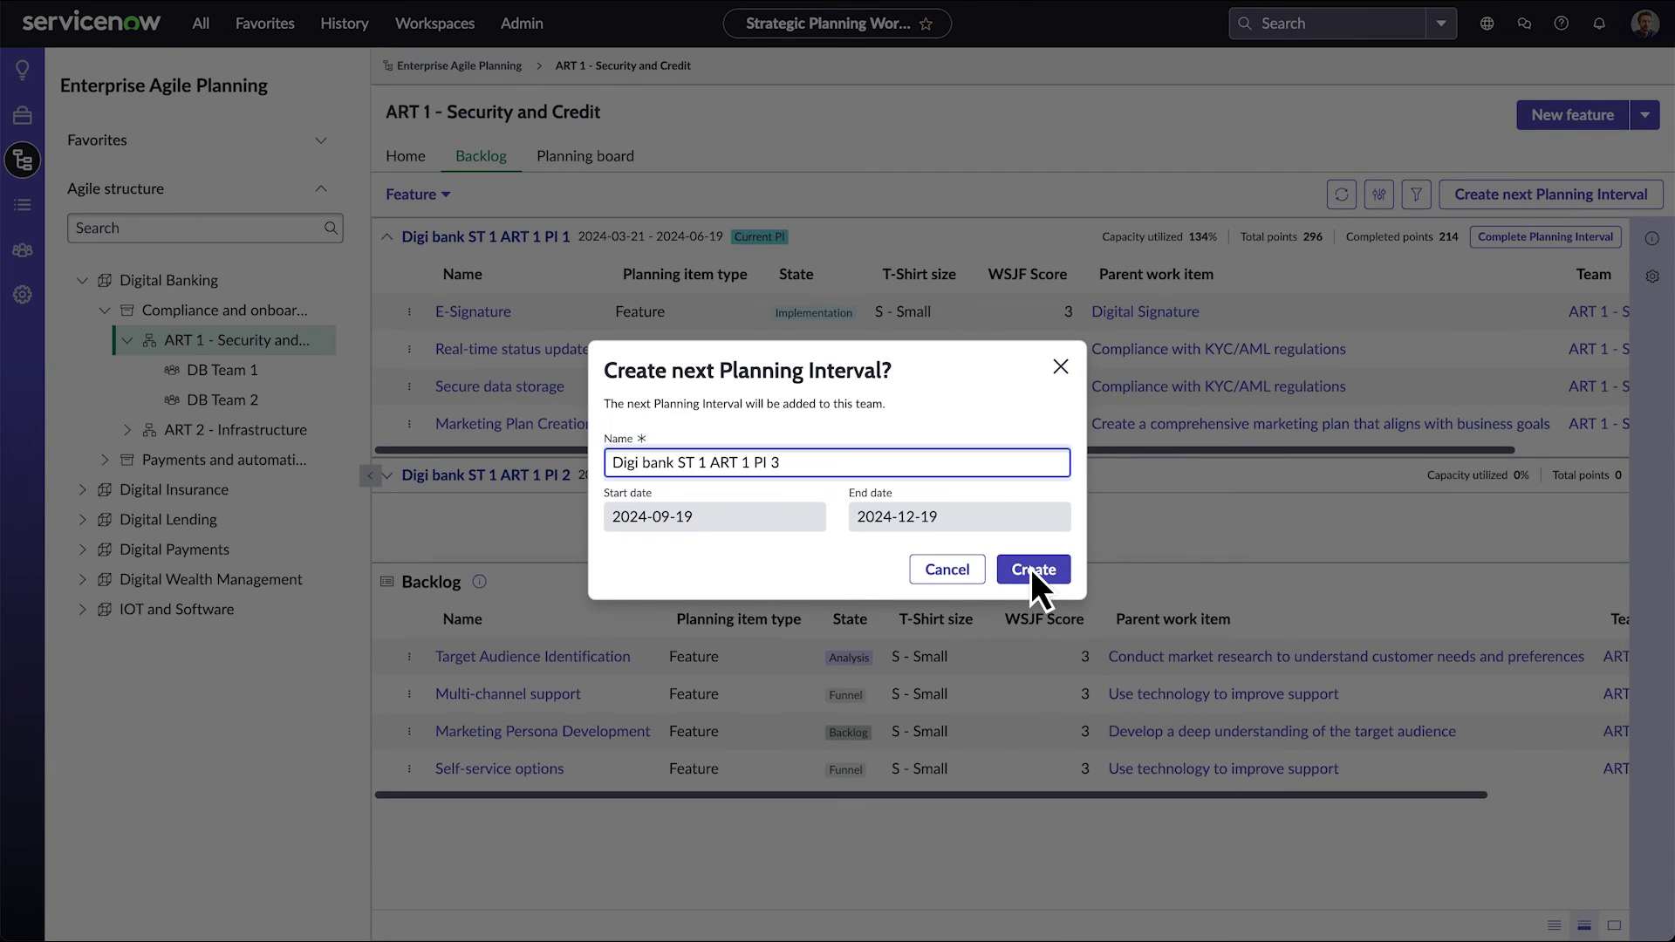
click(1031, 569)
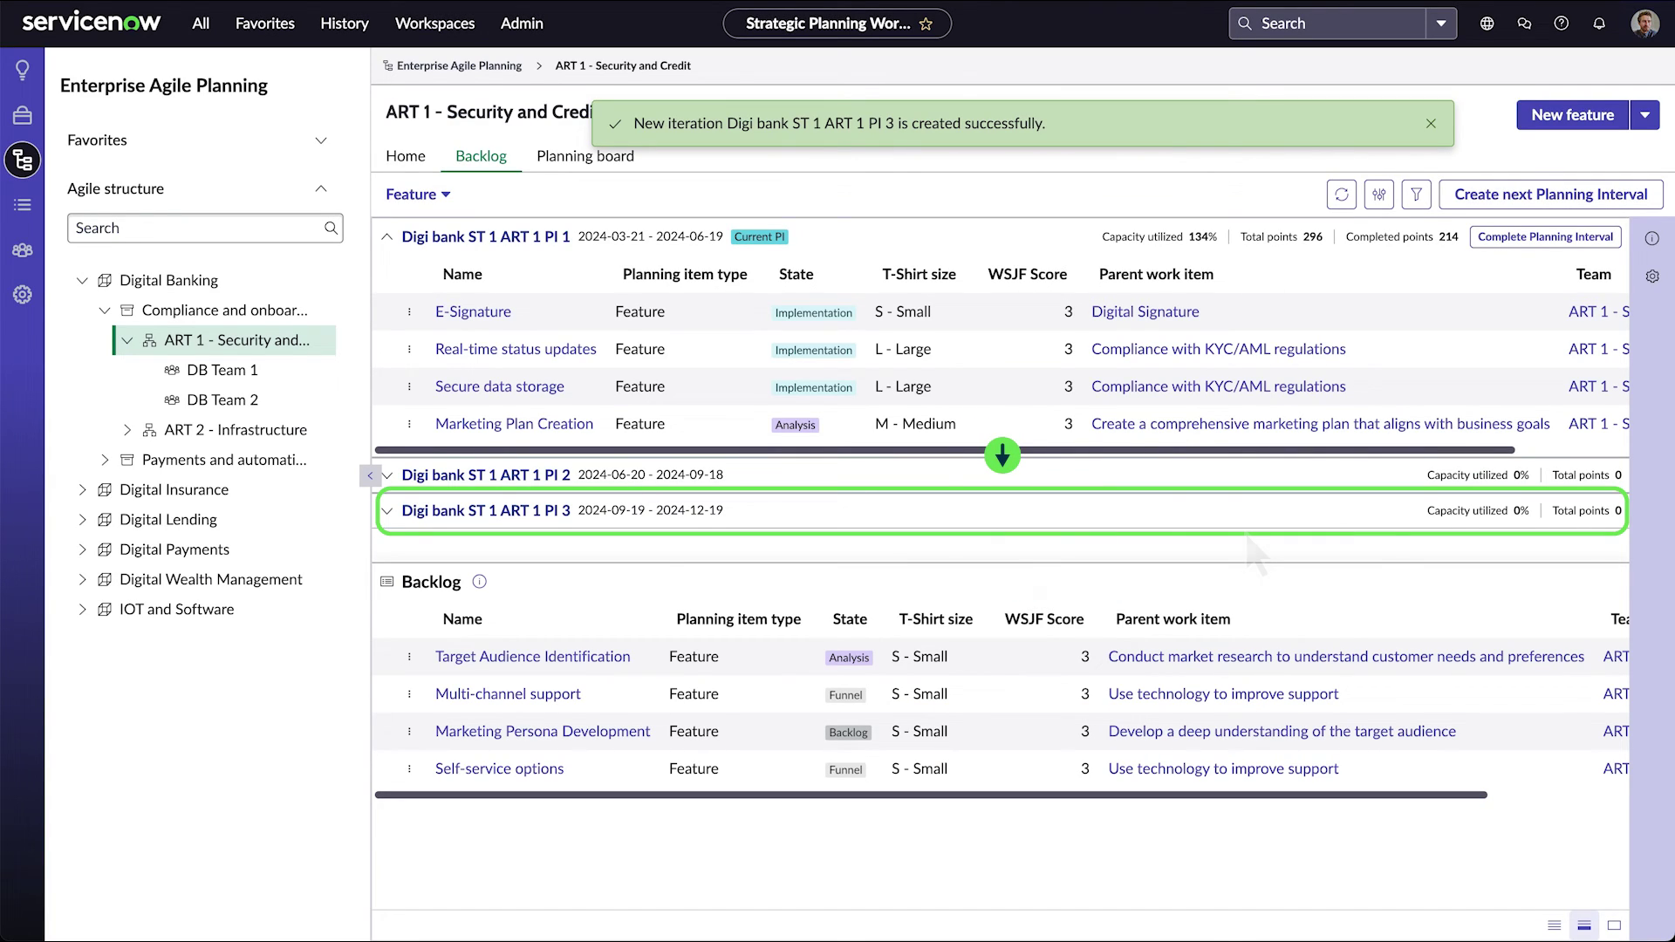
- Show PI 3 on the planning board and move STRY0010261 from Team backlog into Sprint 13
click(577, 159)
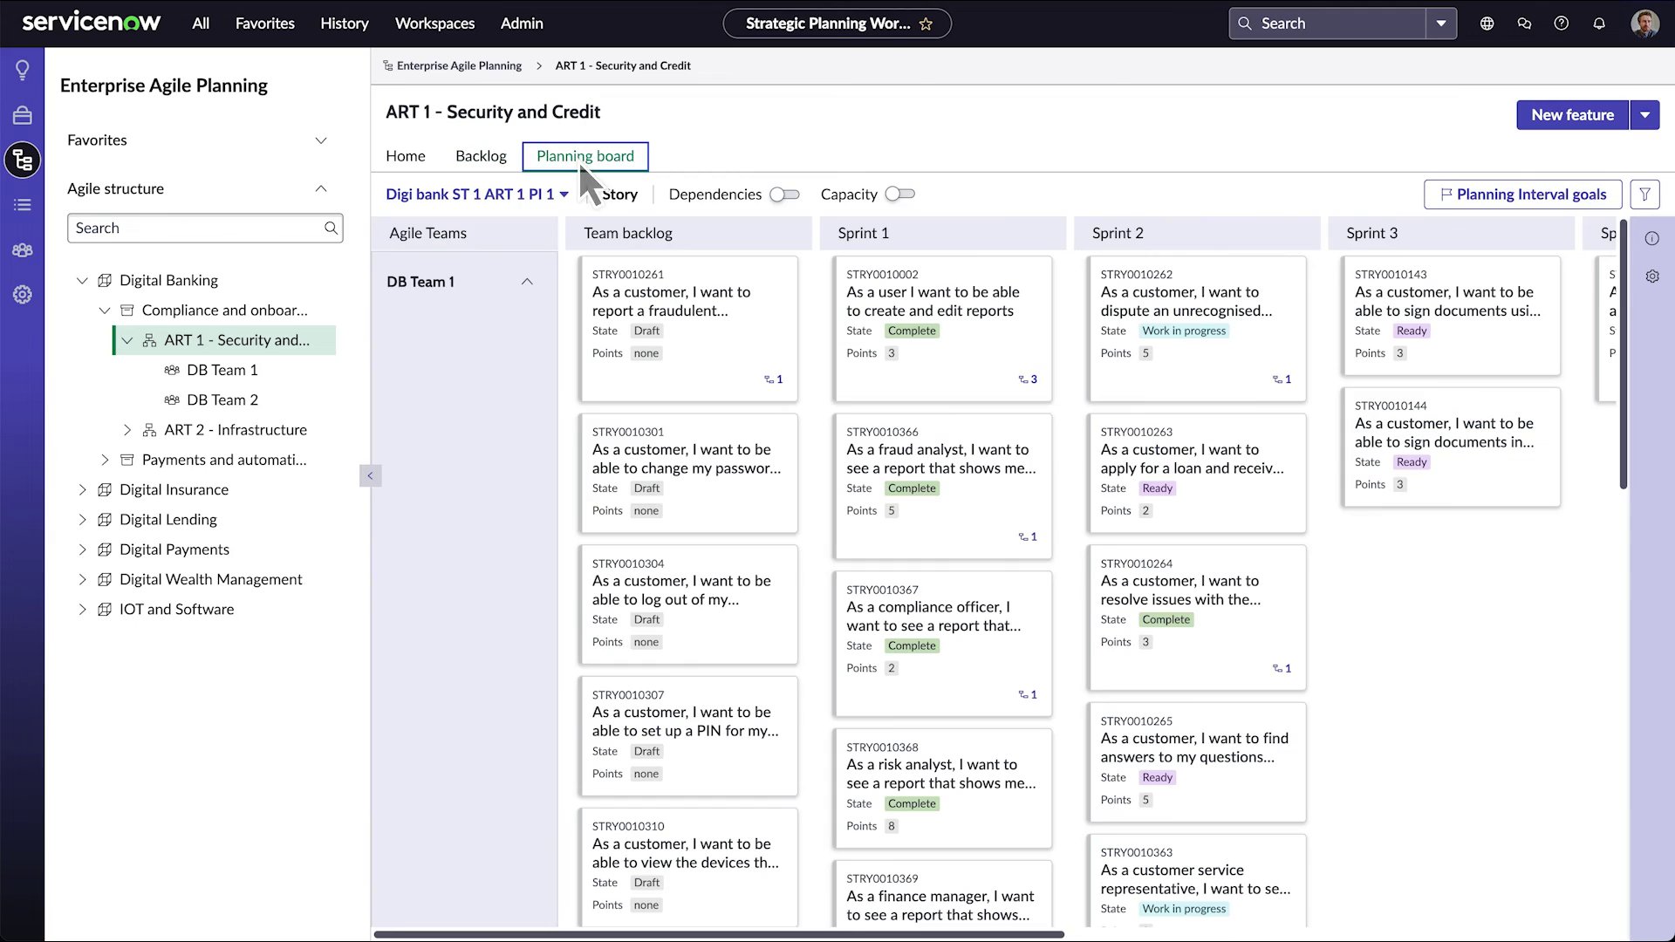
click(475, 193)
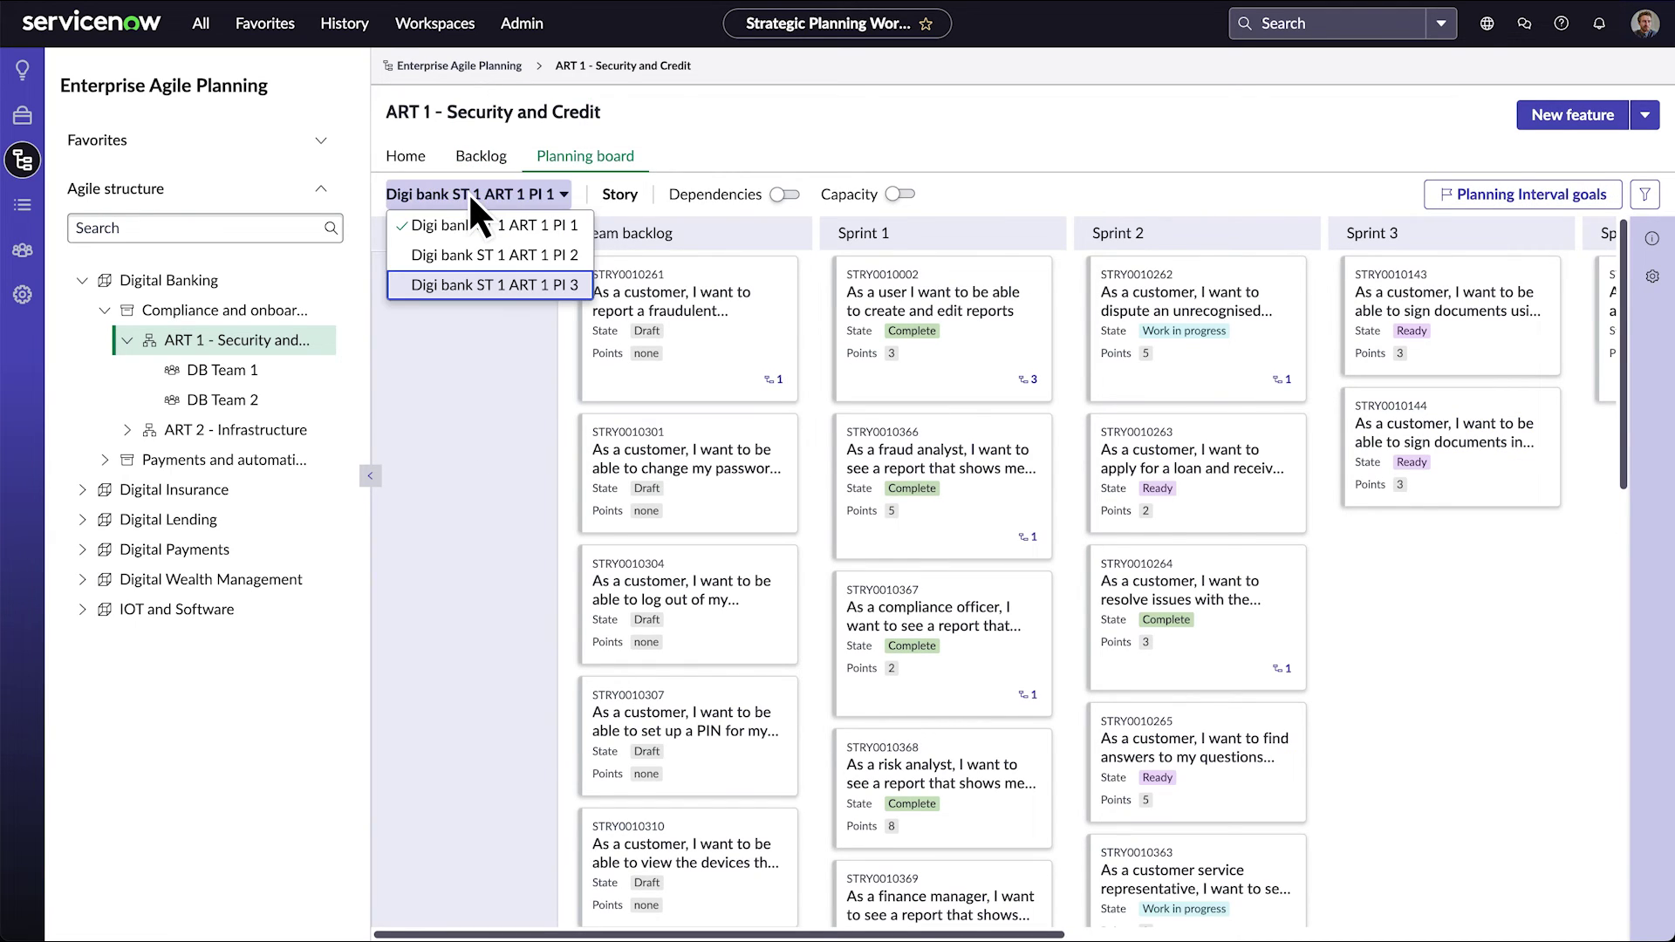
click(469, 286)
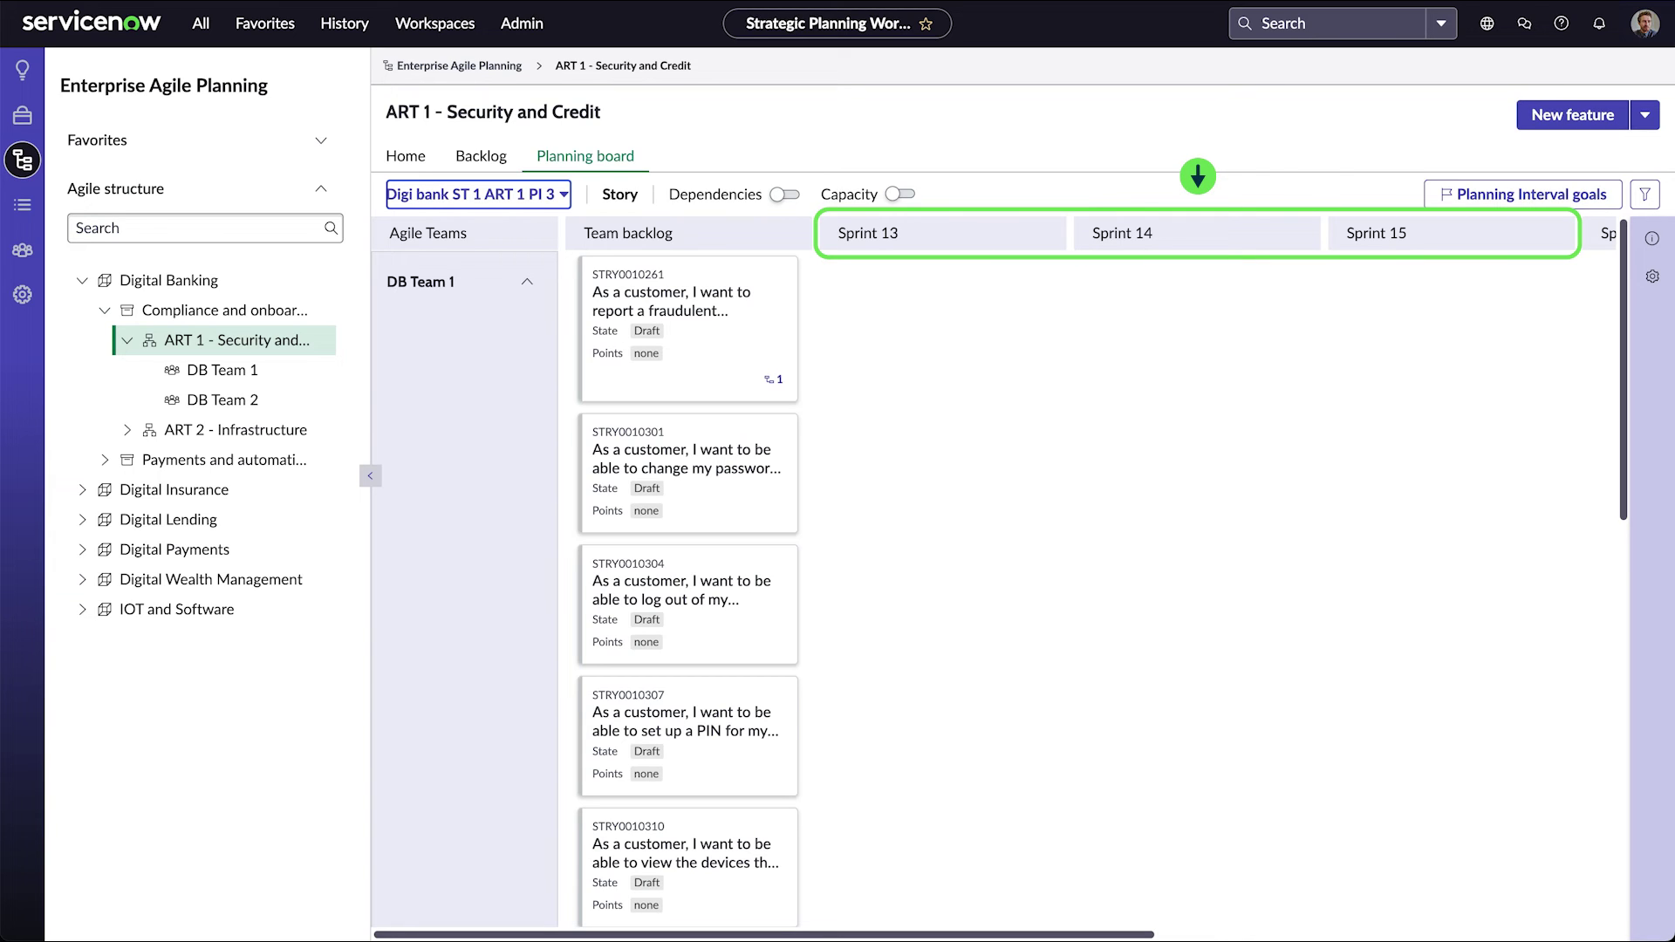
drag(673, 322, 938, 330)
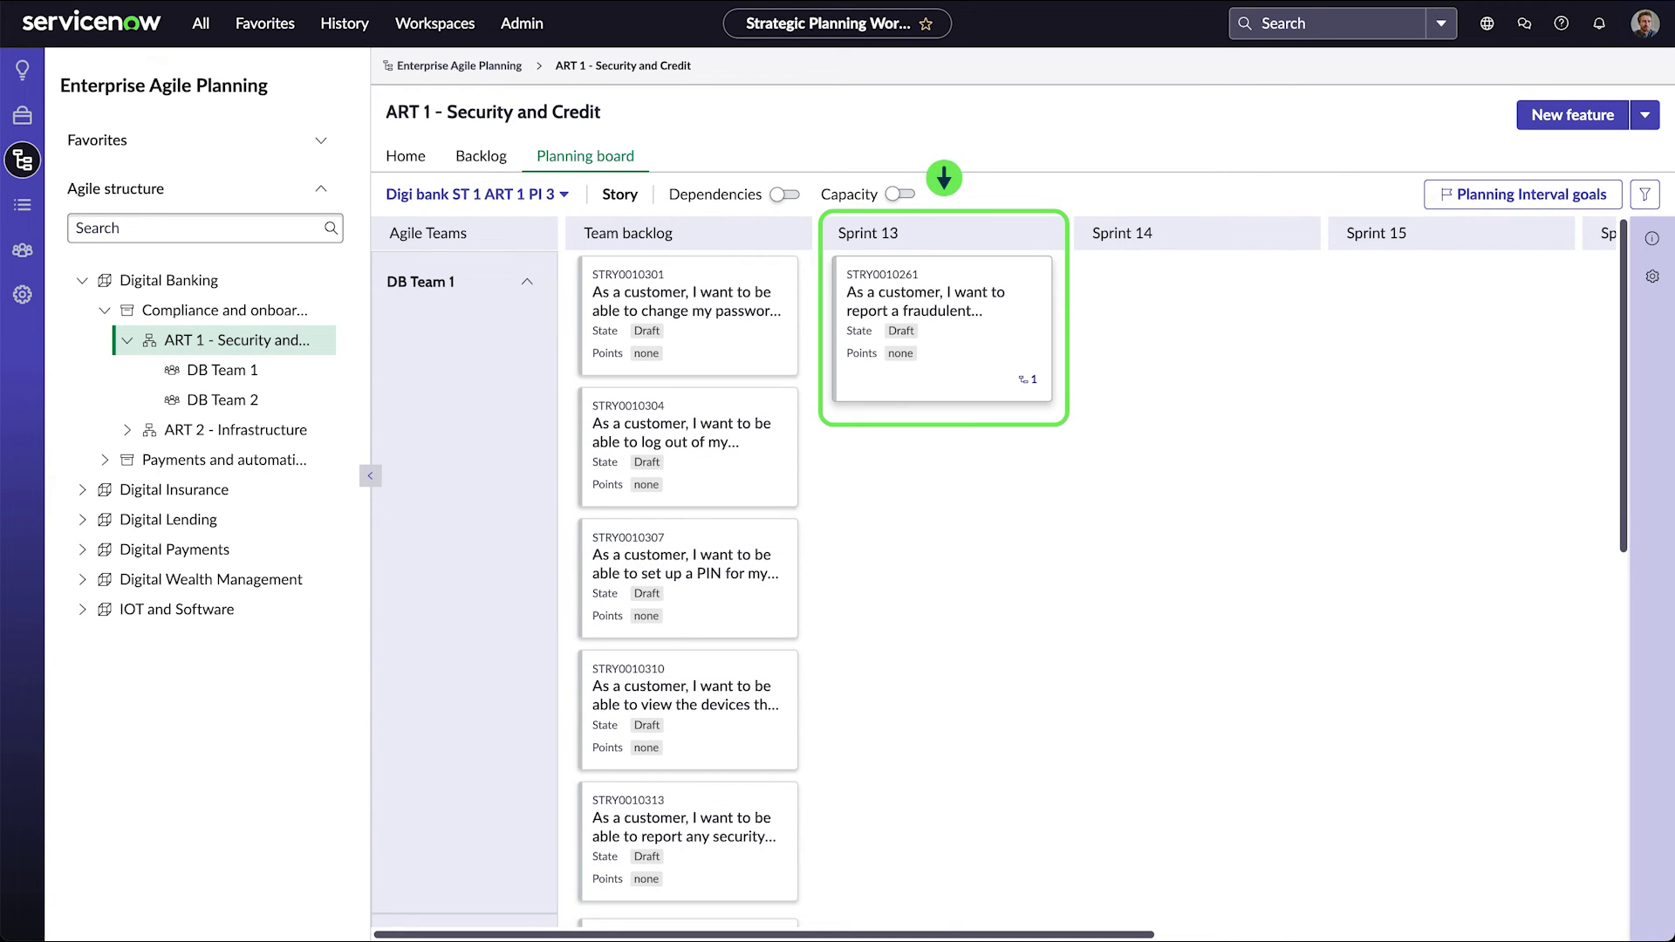